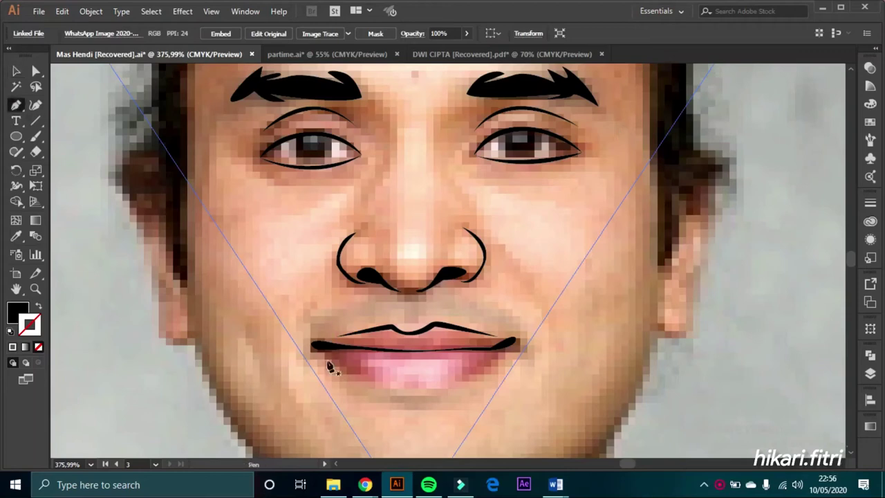
Trace a curved black line under the lower lip from corner to corner.
left_click(328, 358)
left_click_drag(412, 392, 463, 390)
left_click_drag(495, 359, 498, 361)
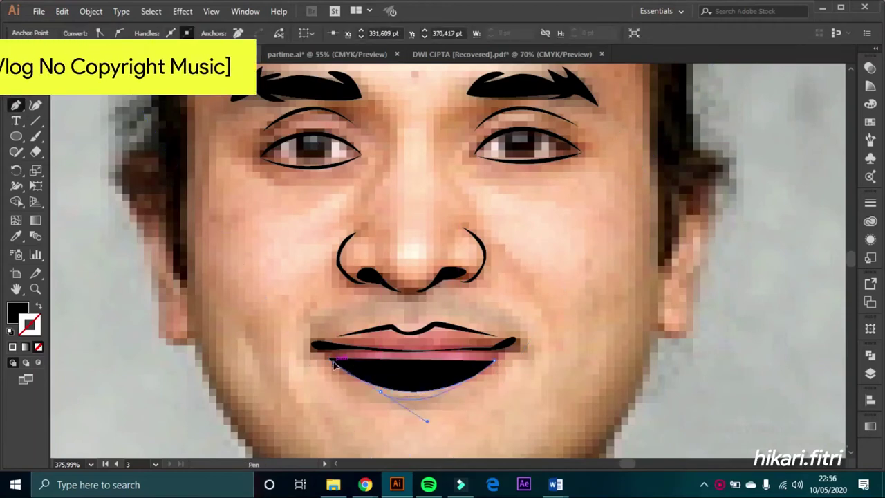
left_click_drag(425, 420, 405, 395)
Draw a round black 15.889 pt pupil covering the left iris.
key("v")
left_click(306, 335)
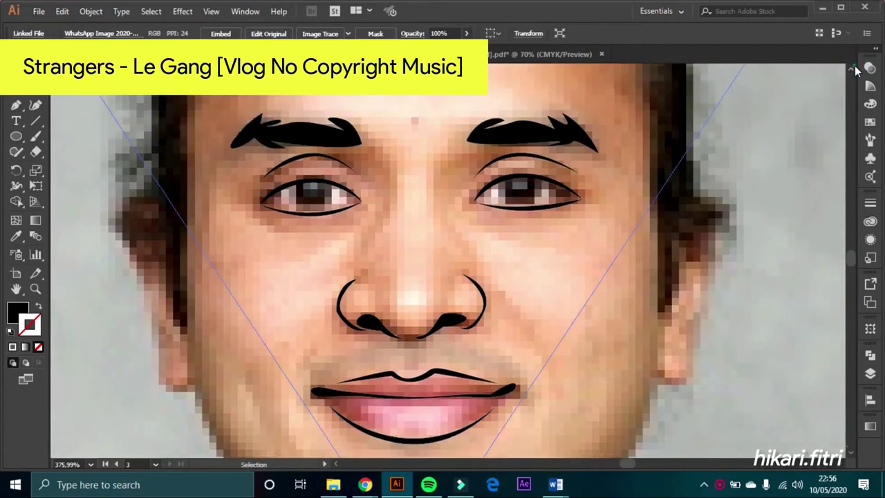
mouse_move(298, 181)
left_mouse_down()
mouse_move(330, 216)
mouse_move(517, 195)
left_mouse_up()
Copy the pupil onto the right eye and align both pupils vertically.
key("v")
left_click(304, 208, "shift")
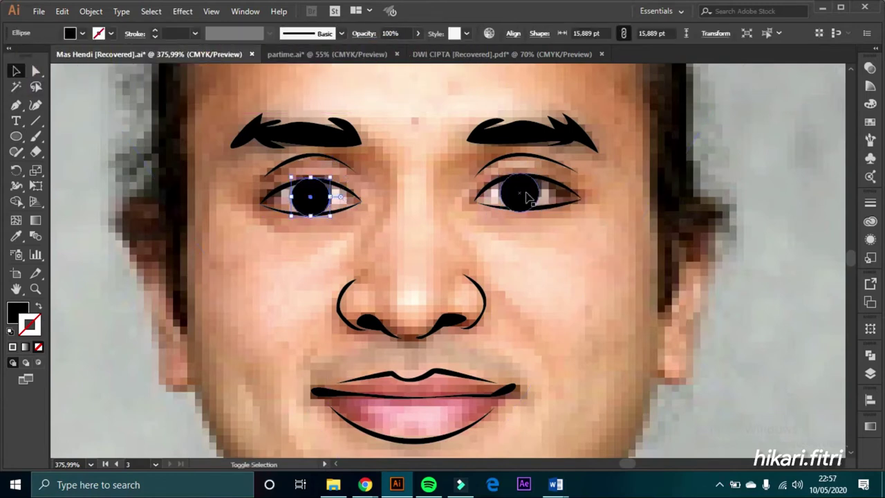
left_click(870, 400)
left_click(817, 416)
left_click(834, 386)
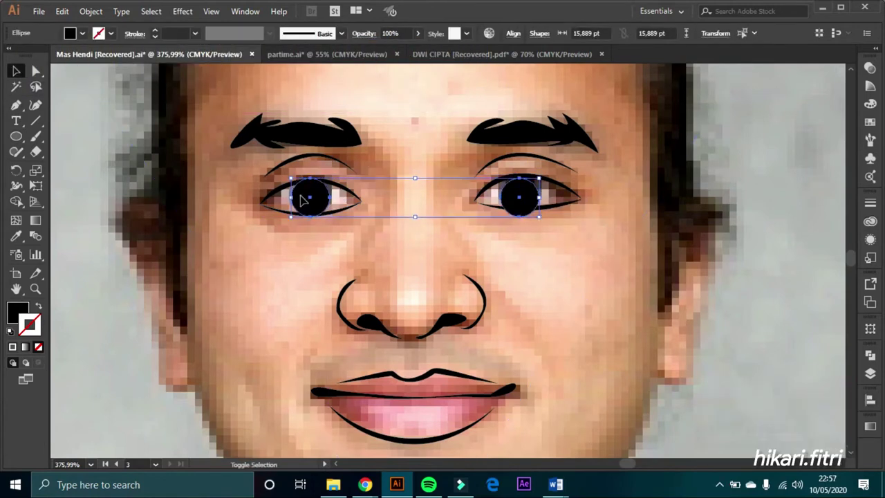
left_click(387, 259)
Draw an almond-shaped outline for the left eye with the Pen tool.
left_click(15, 104)
left_click(263, 202)
left_click_drag(360, 202, 471, 195)
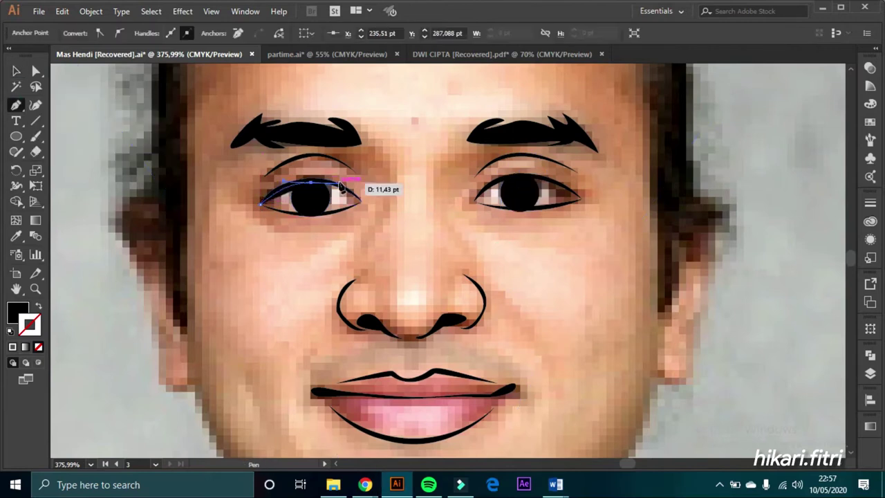
left_click_drag(261, 207, 197, 181)
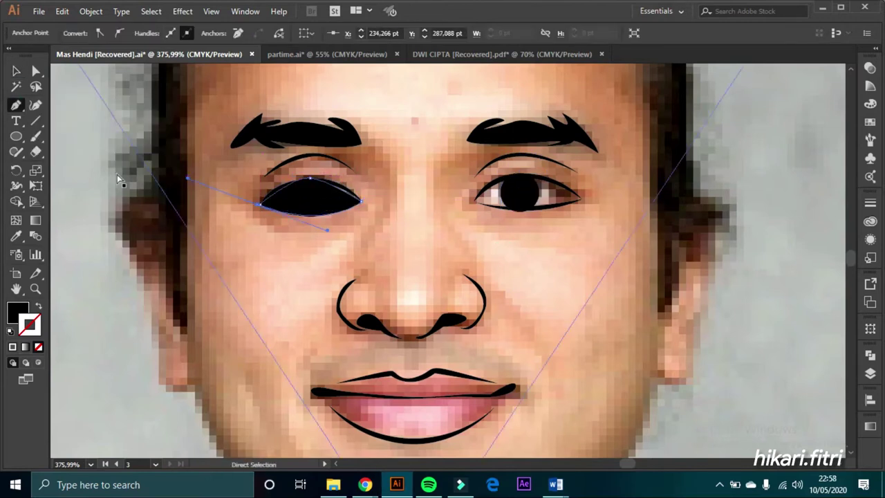
left_click(362, 205)
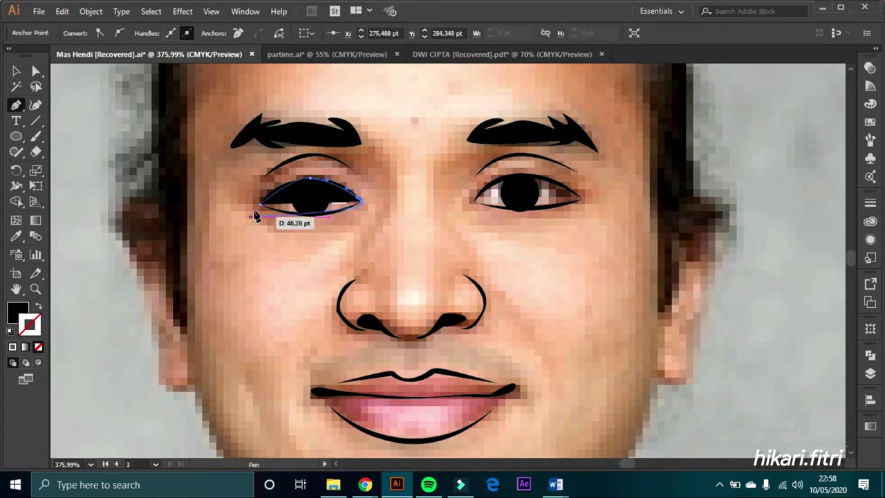
Fill the left eye shape white with a black outline and send it behind the pupil.
key("v")
left_click(31, 324)
key("d")
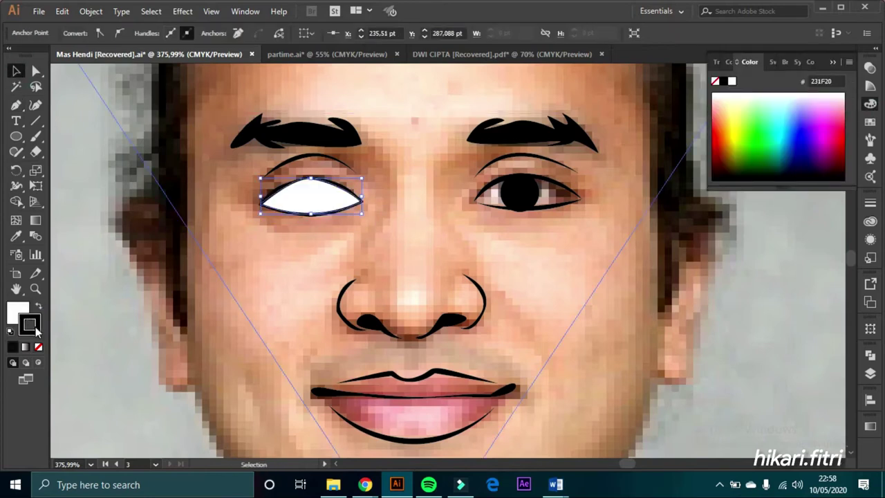
key("ctrl+shift+[")
left_click(207, 262)
key("ctrl+shift+[")
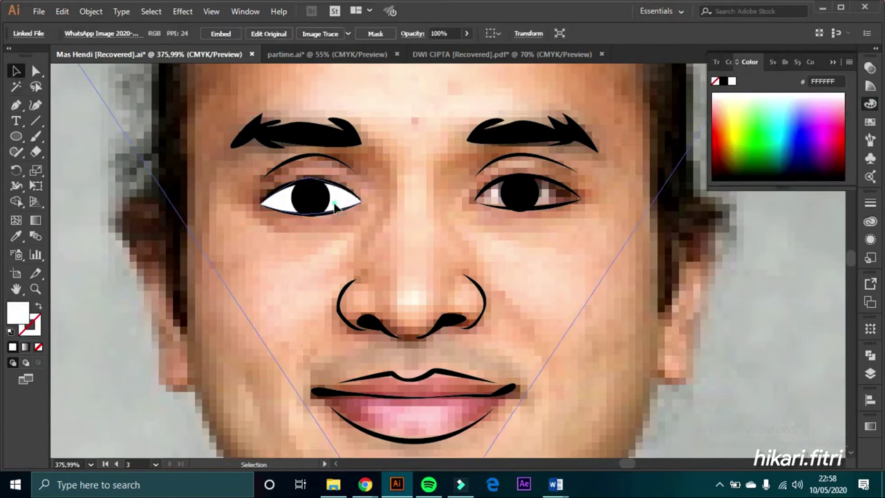
Trim the left pupil to the eye outline with Pathfinder and adjust the eye's top anchor.
left_click(310, 197)
left_click(871, 354)
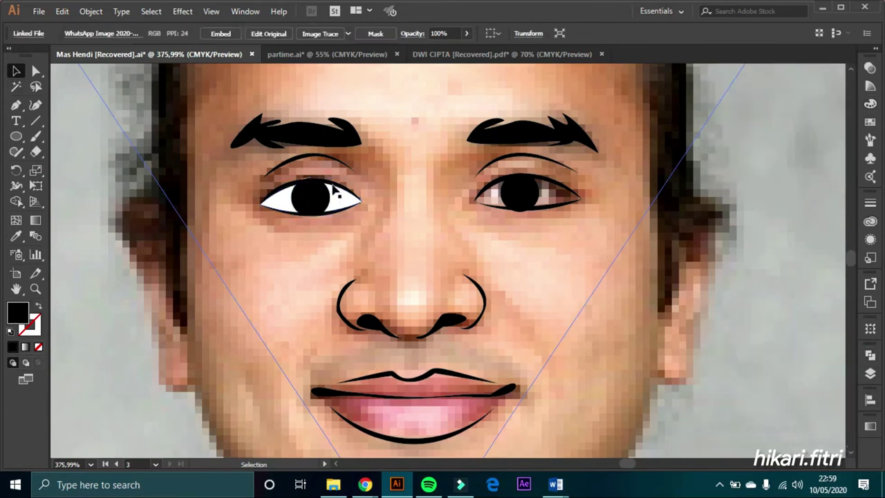
left_click(348, 216)
scroll(348, 216, "up", 5)
key("a")
left_click(360, 196)
left_click(90, 464)
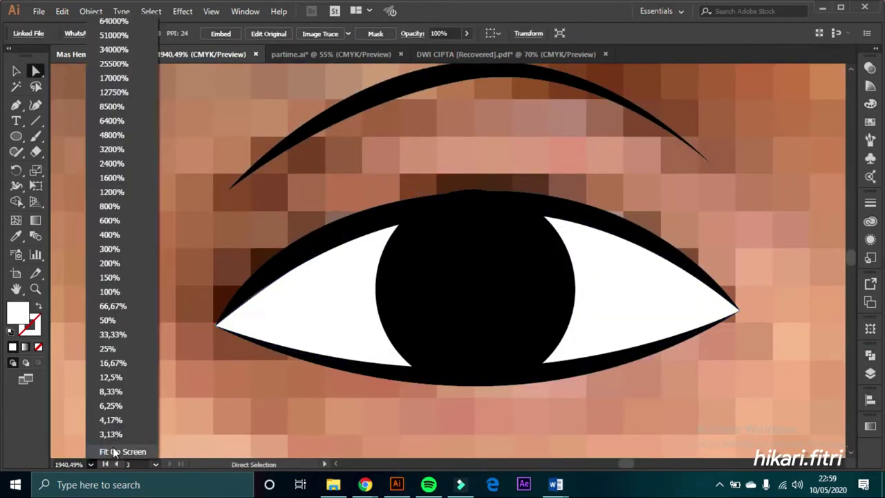
left_click(117, 306)
scroll(519, 290, "up", 3)
Draw the right eye shape, fill it white and send it behind the pupil.
key("p")
left_click(425, 318)
left_click(511, 276)
left_click(622, 317)
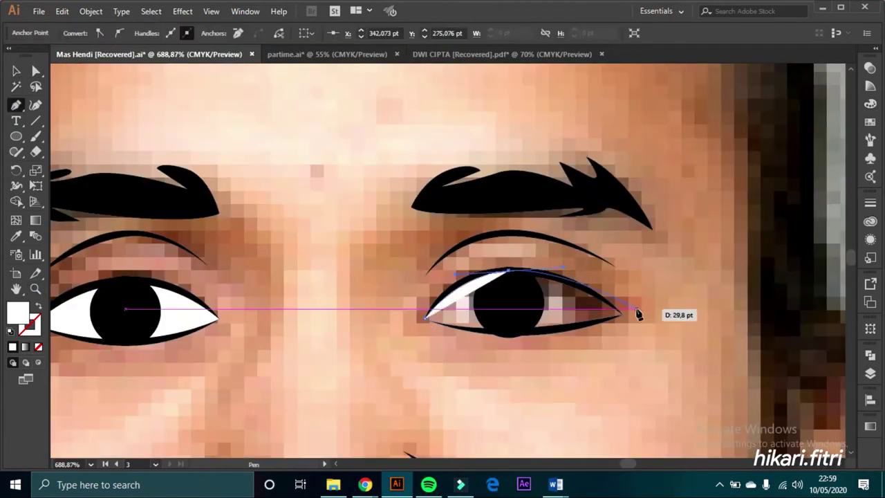
left_click(425, 319)
key("ctrl+[")
left_click(17, 70)
Trim the right pupil to the right eye shape with Pathfinder.
left_click(870, 354)
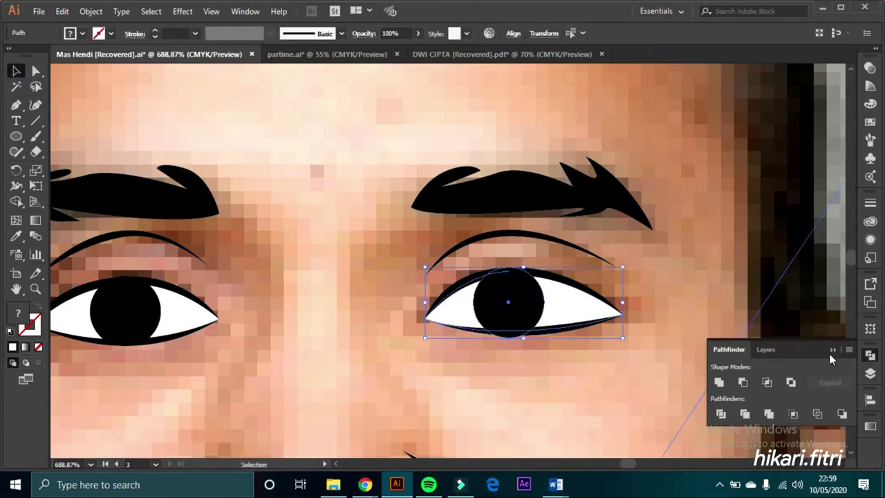
left_click(724, 294)
left_click(574, 308)
left_click(754, 325)
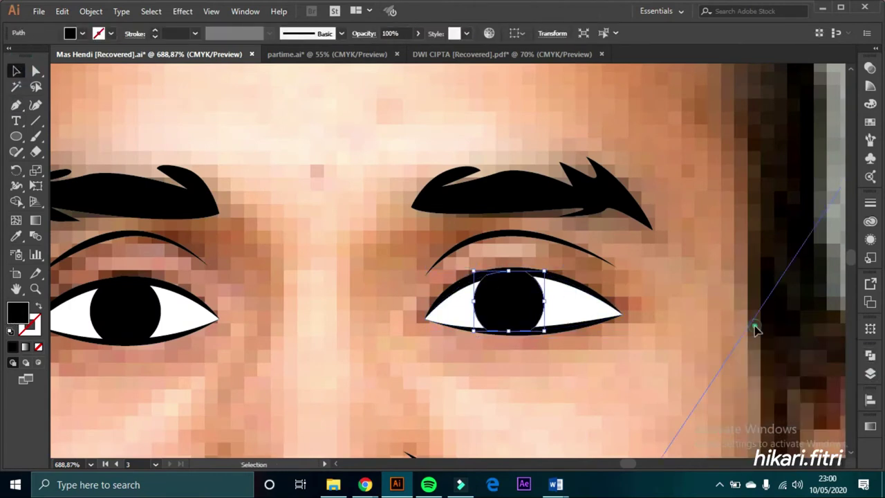
key("ctrl+0")
Draw a closed lip shape between the black lip lines with the Pen tool.
scroll(419, 233, "up", 5)
key("p")
left_click(336, 260)
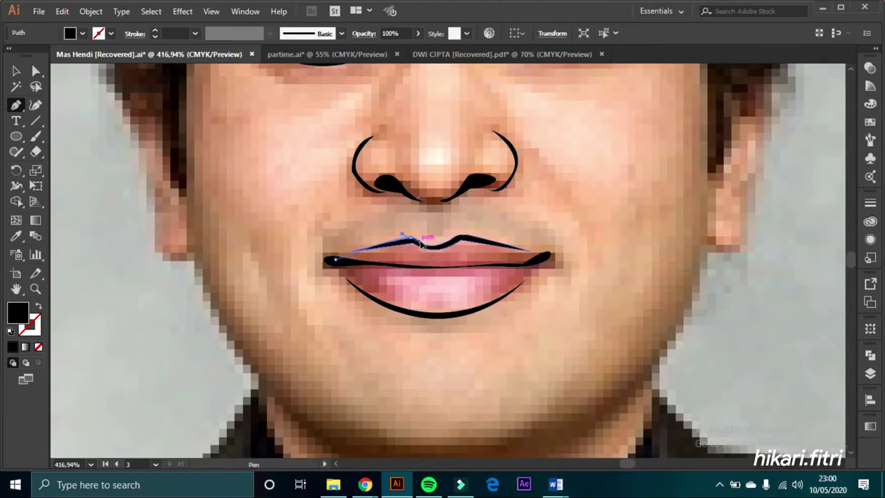
left_click(416, 246)
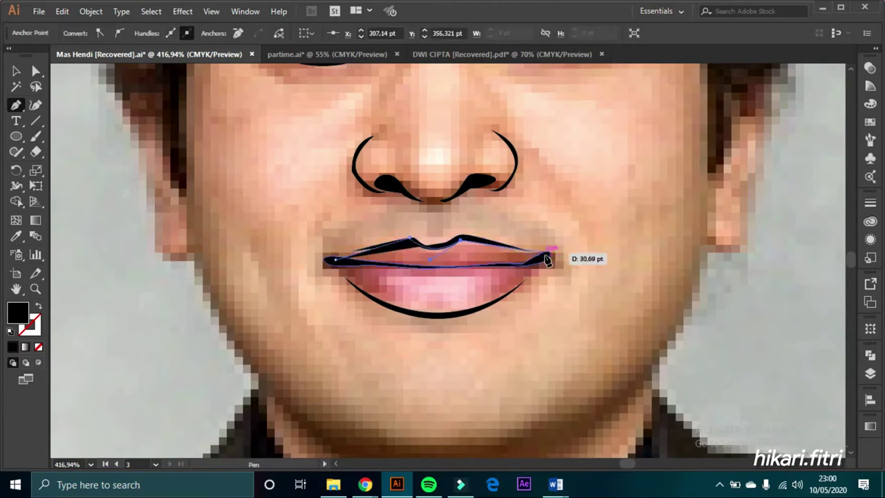
left_click(546, 260)
left_click(421, 310)
left_click(17, 71)
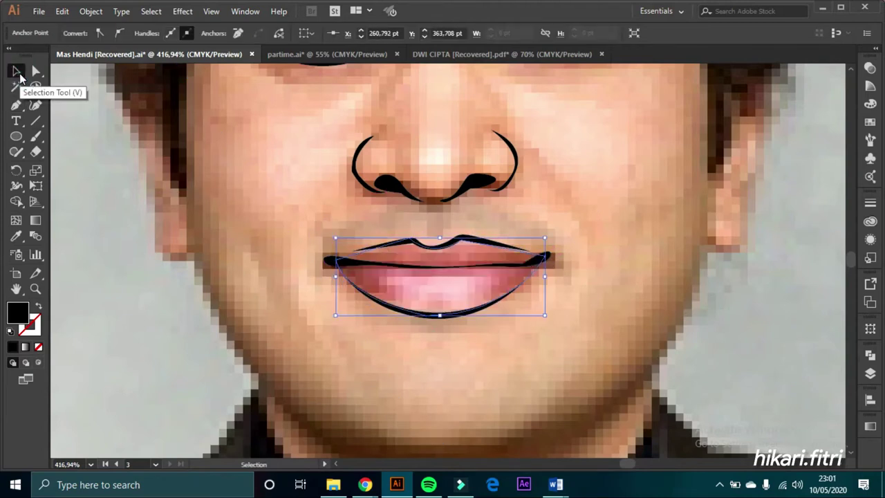
Fill the lip shape with a muted mauve from the Color Guide.
left_click(871, 86)
left_click(794, 122)
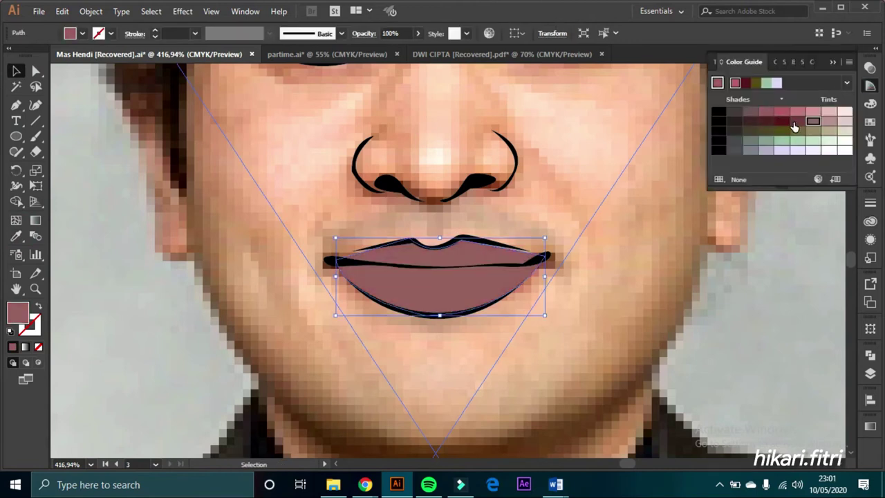
left_click(632, 336)
key("ctrl+minus")
key("ctrl+minus")
key("z")
scroll(63, 266, "up", 3)
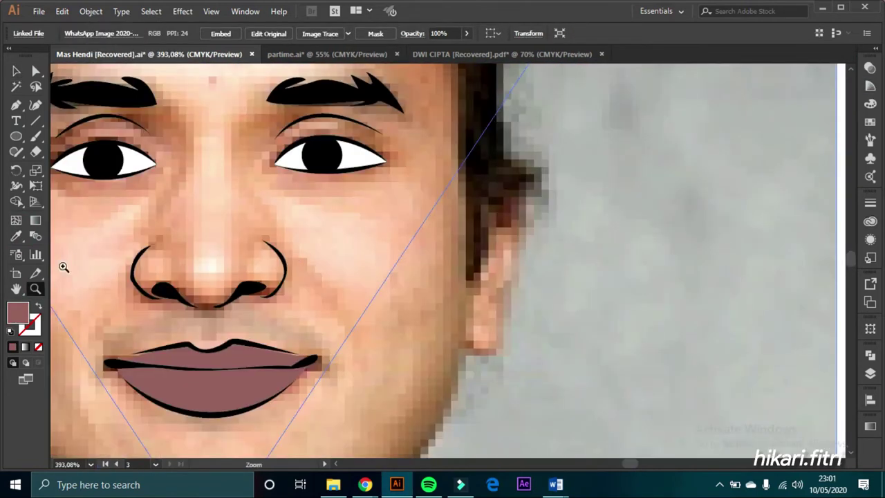
Outline the right-hand ear in black and add a black inner-ear shape.
left_click(464, 344)
left_click_drag(493, 350, 512, 348)
left_click(502, 291)
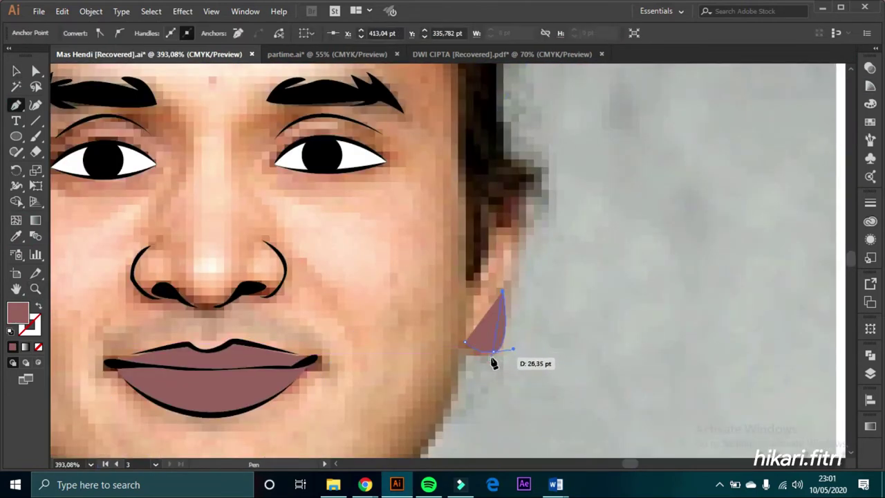
left_click(451, 356)
left_click(870, 68)
left_click(845, 103)
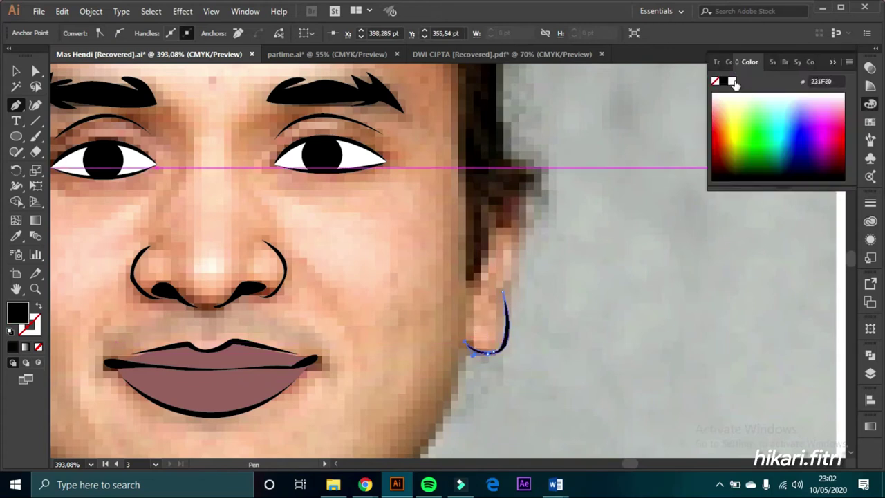
left_click_drag(525, 201, 534, 240)
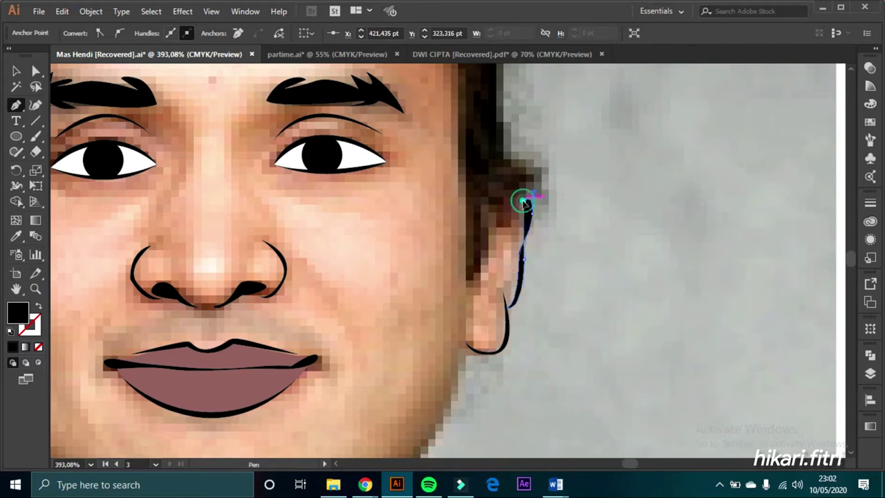
left_click_drag(505, 242, 518, 257)
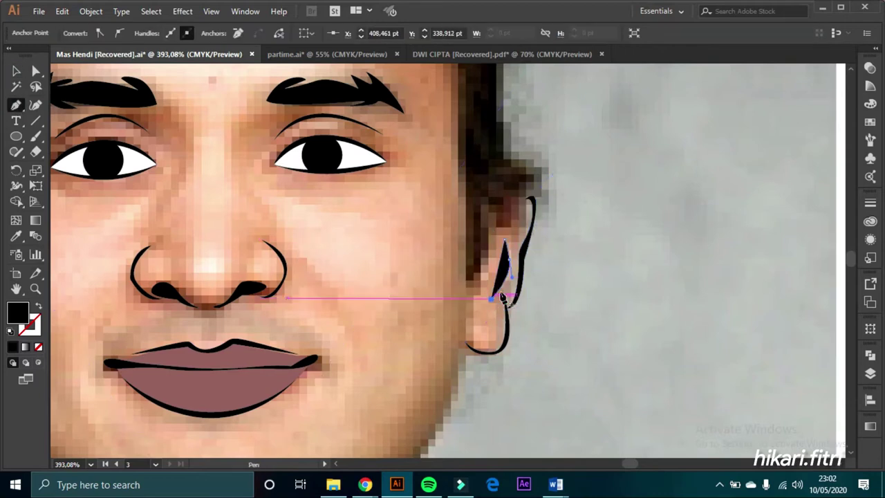
Outline the left ear with a black teardrop-shaped curve down to the earlobe.
key("v")
key("ctrl+alt+0")
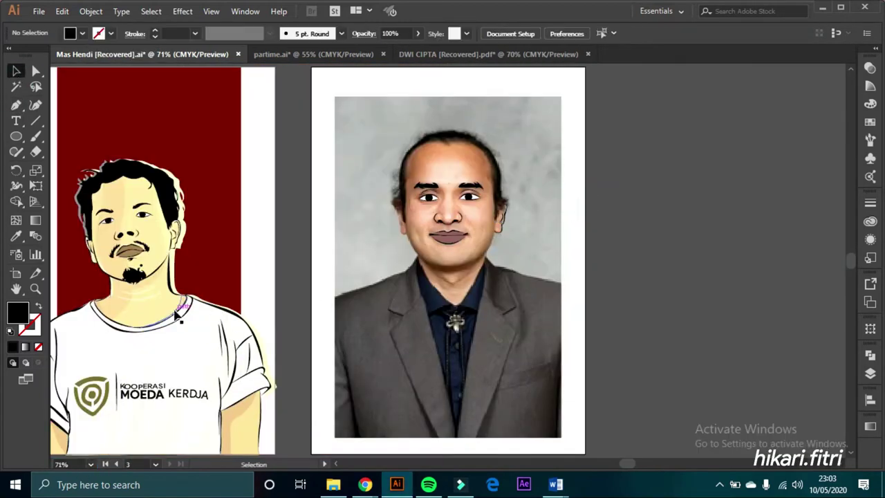
left_click(36, 289)
left_click(391, 211)
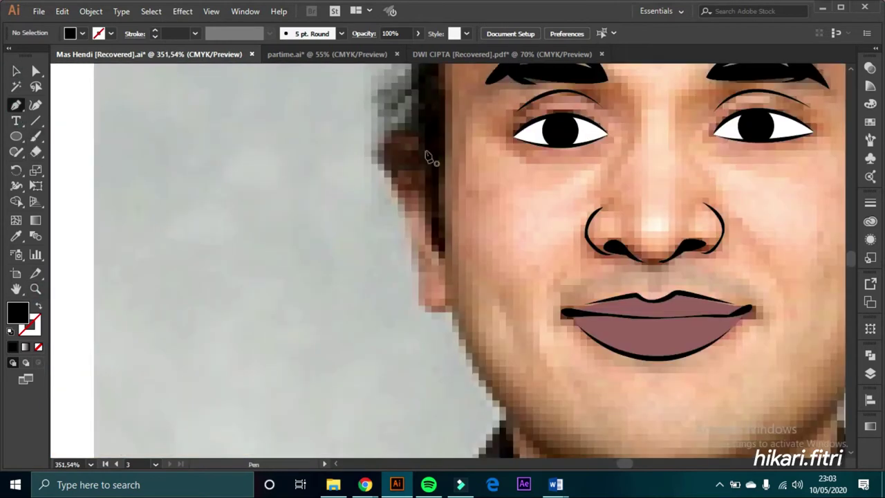
left_click_drag(426, 155, 358, 156)
left_click_drag(408, 218, 424, 258)
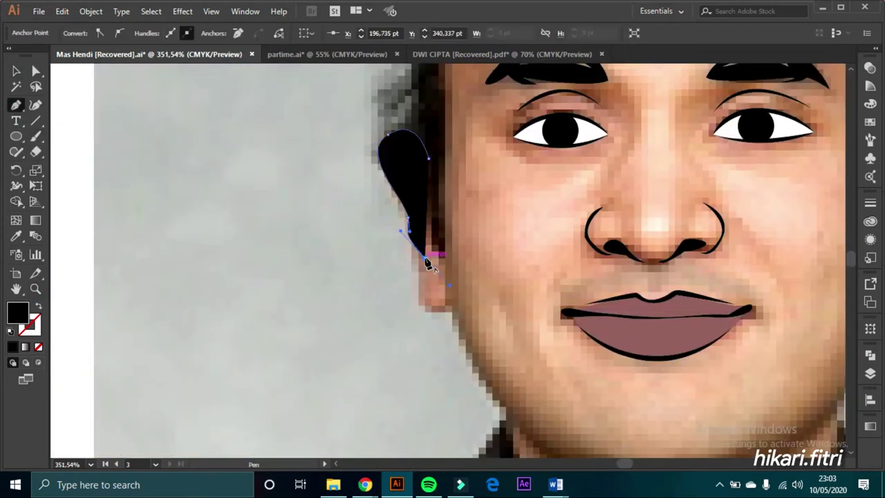
left_click_drag(417, 220, 430, 161)
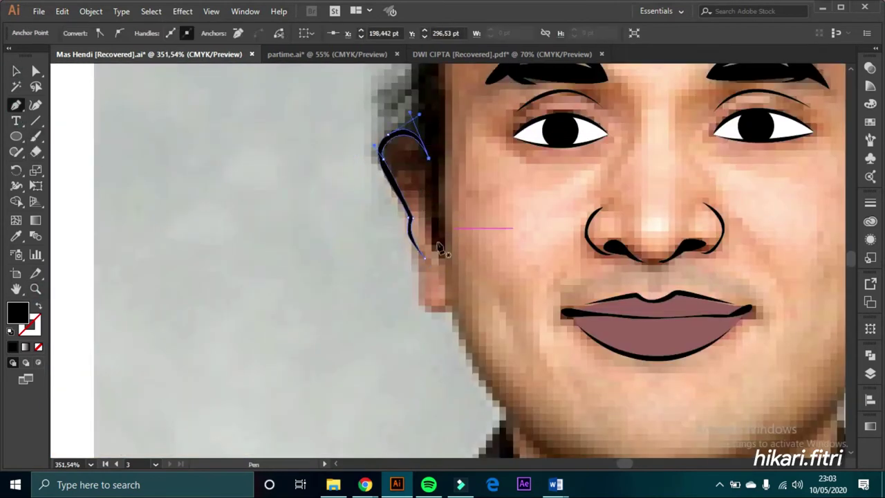
left_click_drag(420, 304, 426, 310)
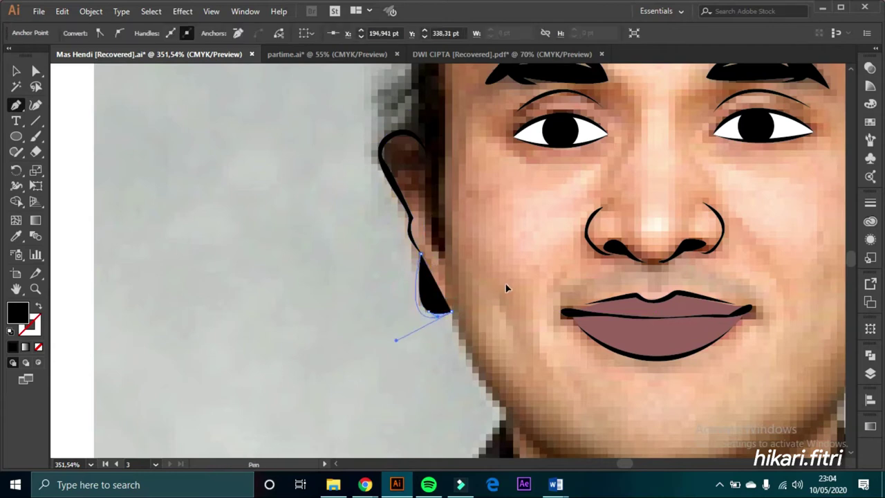
left_click(91, 465)
left_click(122, 451)
key("z")
left_click(495, 223)
left_click(91, 465)
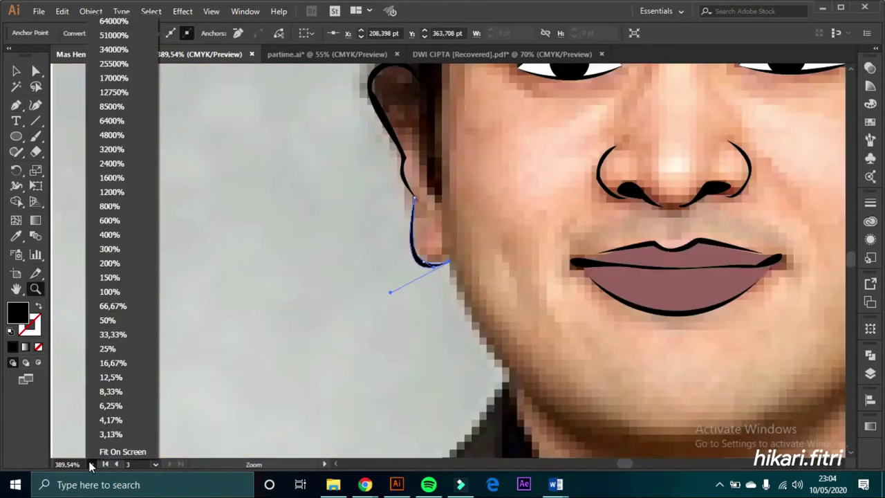
left_click(122, 452)
Trace the hair along the hairline and down the right side past the ear.
left_click(383, 118)
key("p")
left_click(398, 119)
left_click_drag(413, 121, 419, 131)
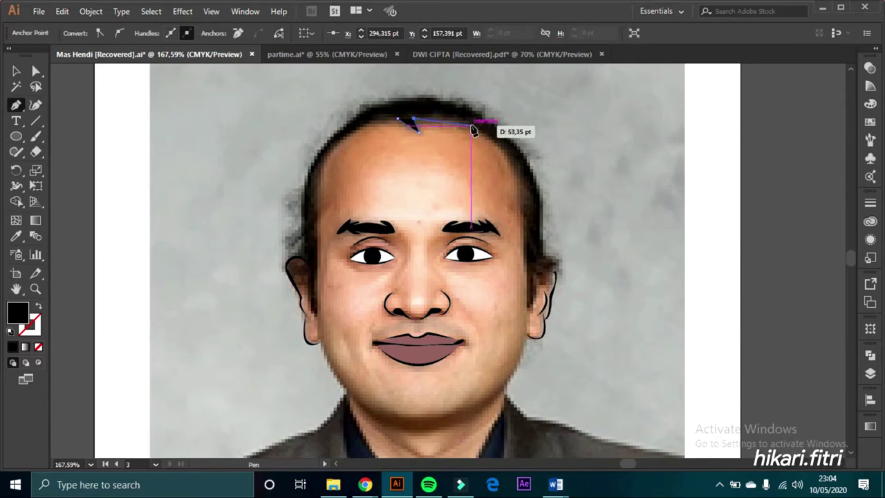
left_click_drag(514, 181, 518, 197)
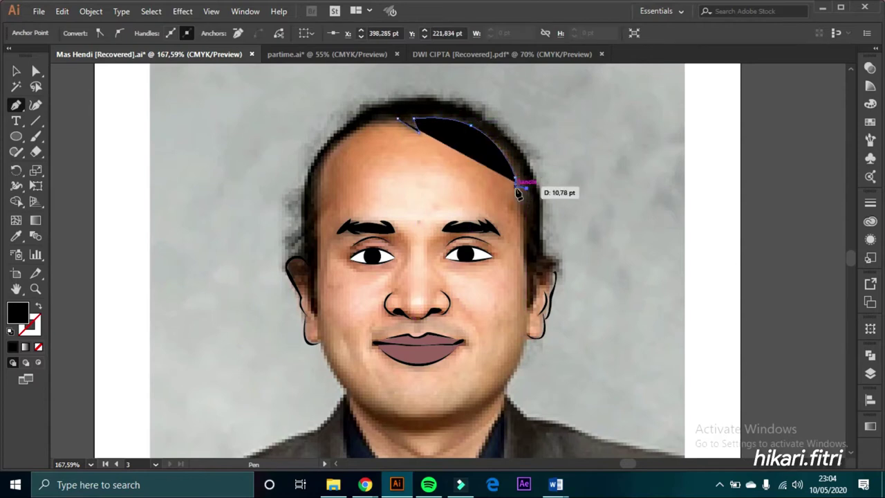
left_click(526, 236)
left_click(529, 313)
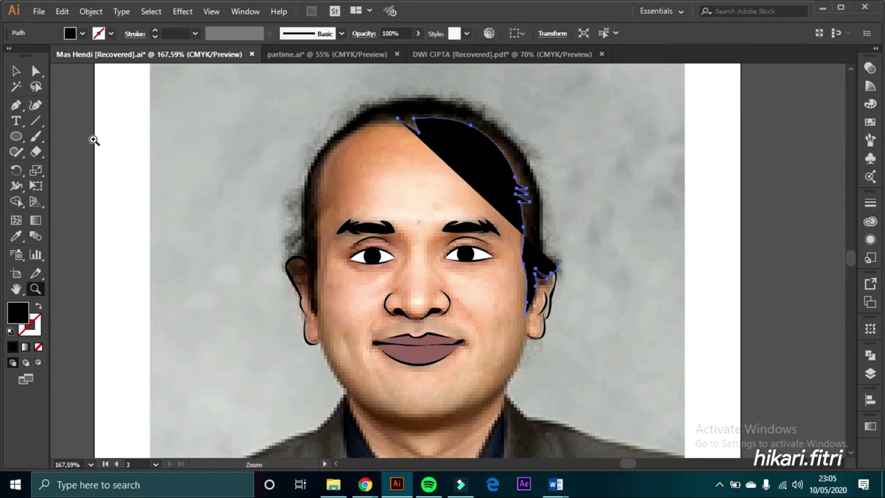
mouse_move(541, 276)
left_mouse_down()
mouse_move(538, 263)
mouse_move(567, 271)
mouse_move(543, 211)
left_mouse_up()
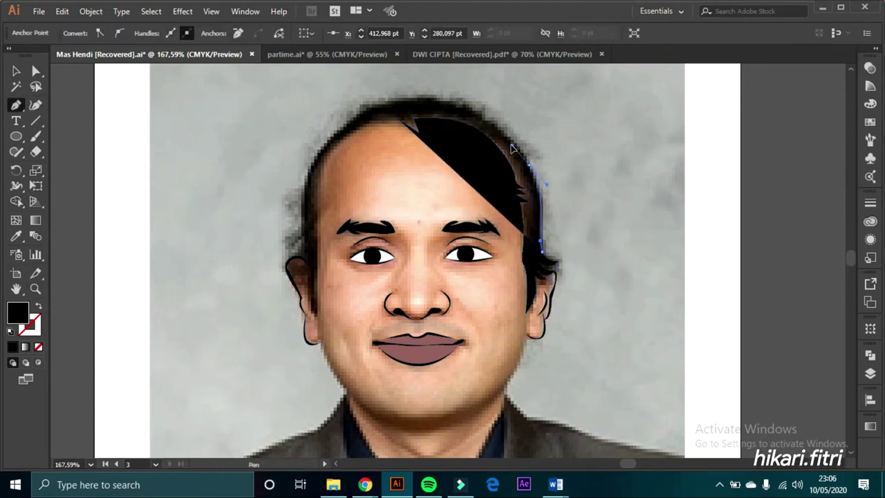
mouse_move(531, 152)
left_mouse_down()
mouse_move(538, 159)
mouse_move(527, 161)
left_mouse_up()
left_click(538, 128, "ctrl")
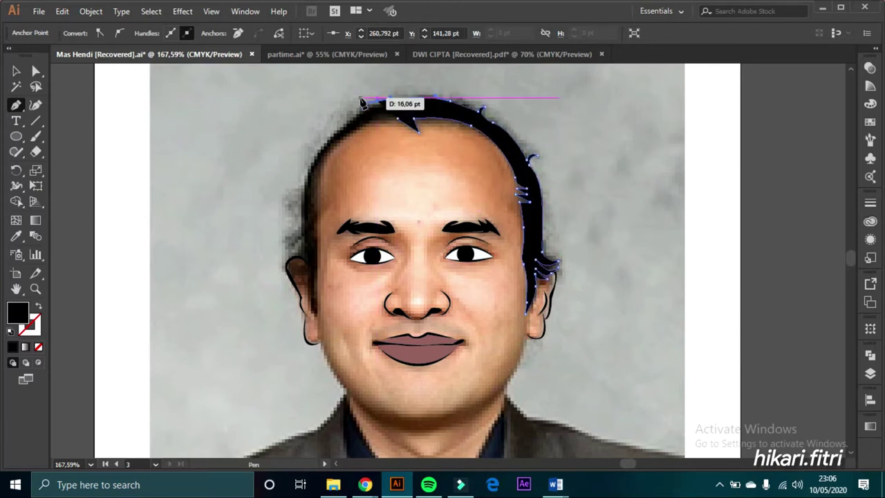
Extend the hair shape over the top of the head and down the left side.
left_click_drag(456, 105, 372, 105)
mouse_move(334, 133)
left_mouse_down()
mouse_move(337, 192)
mouse_move(303, 199)
left_mouse_up()
left_click(304, 185)
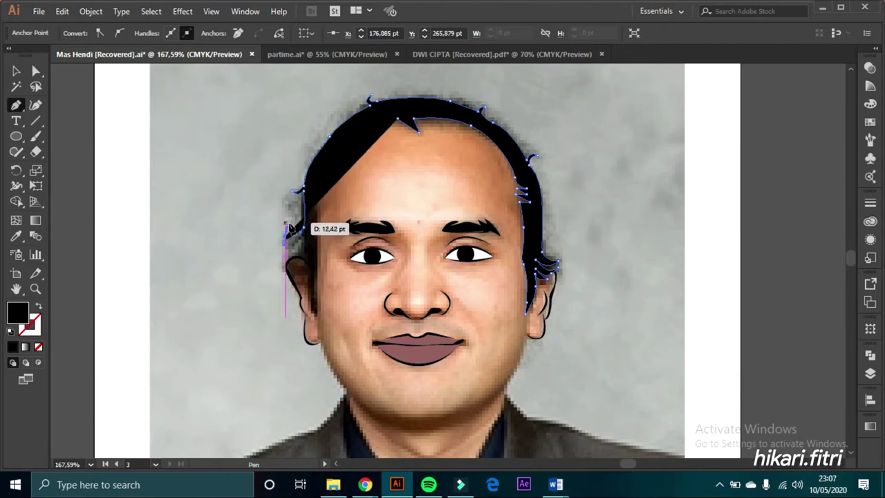
mouse_move(307, 242)
left_mouse_down()
mouse_move(311, 236)
mouse_move(302, 278)
mouse_move(336, 272)
left_mouse_up()
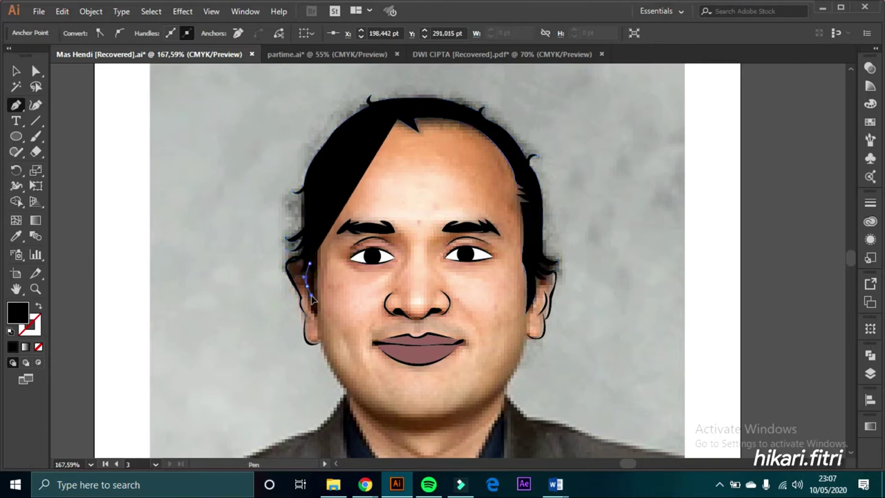
Add a solid black hair piece by the left ear up to the left hairline.
left_click_drag(311, 318, 178, 301)
key("shift+x")
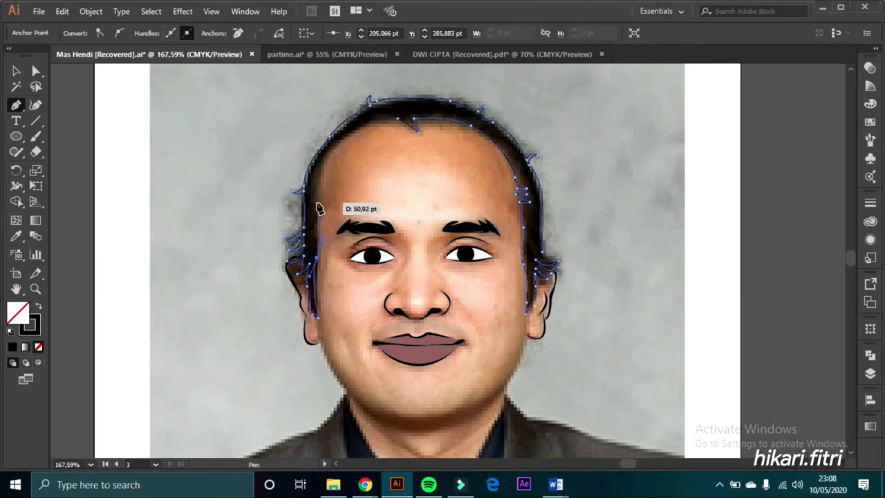
left_click(310, 191)
left_click(317, 178)
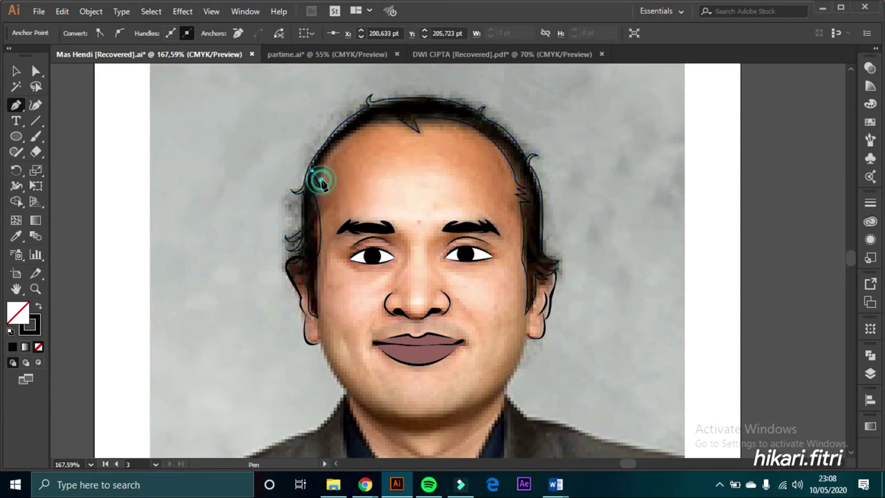
left_click(394, 128)
key("v")
left_click(95, 125)
Draw black curved outlines along the left and right jaw toward the chin.
scroll(849, 459, "down", 2)
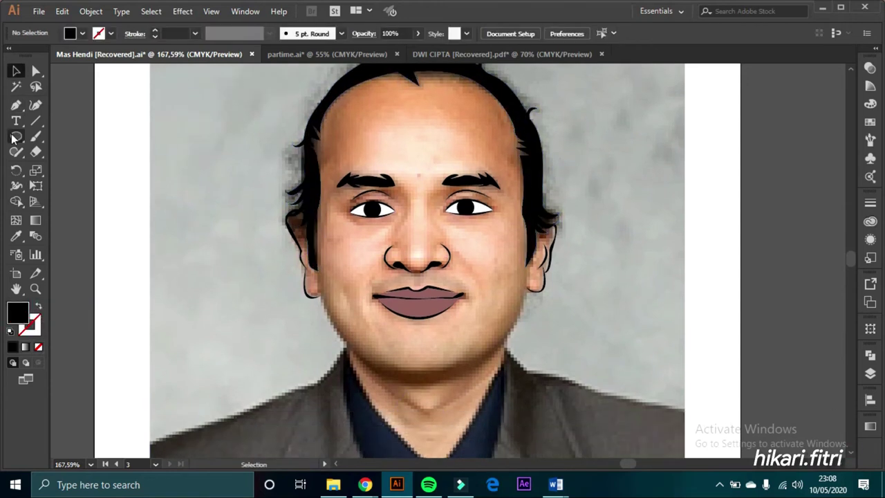
left_click(317, 285)
left_click_drag(371, 365, 411, 385)
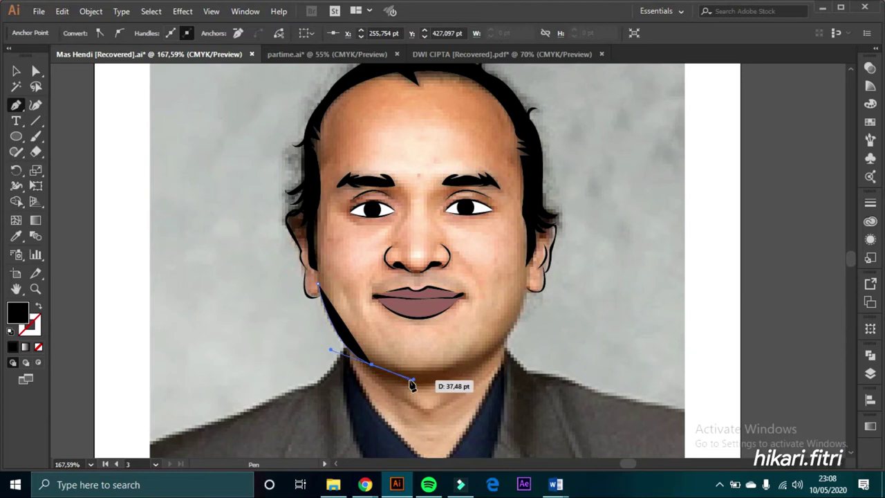
left_click(318, 286)
left_click(527, 284)
left_click_drag(491, 354, 462, 374)
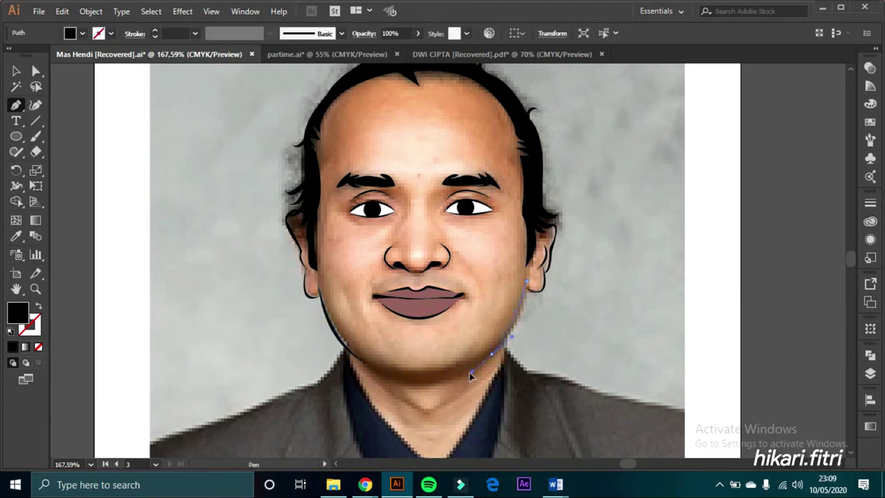
left_click(527, 283)
key("v")
left_click(290, 348)
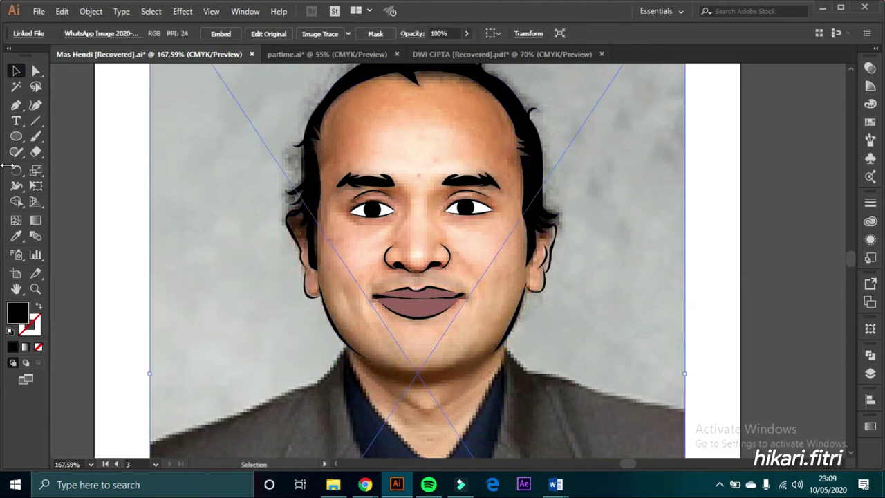
Draw and reshape a black curved outline under the chin.
left_click(381, 360)
left_click(474, 343)
left_click_drag(414, 379, 439, 399)
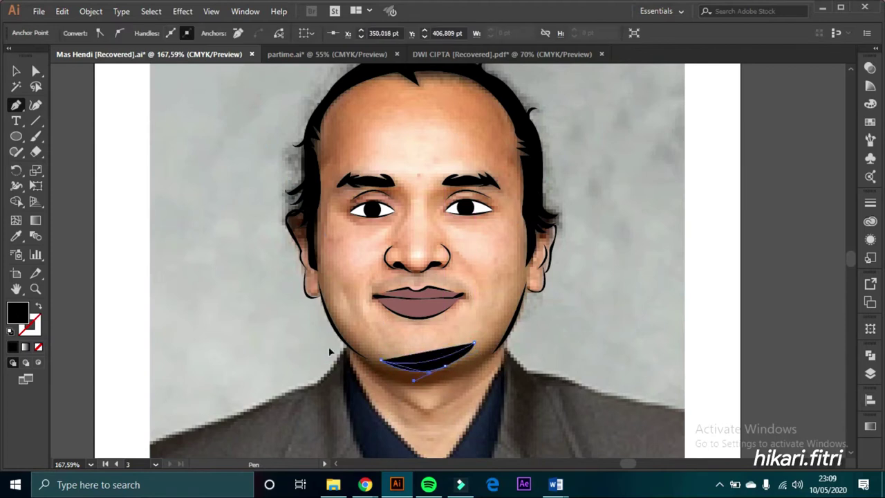
left_click(380, 360)
key("v")
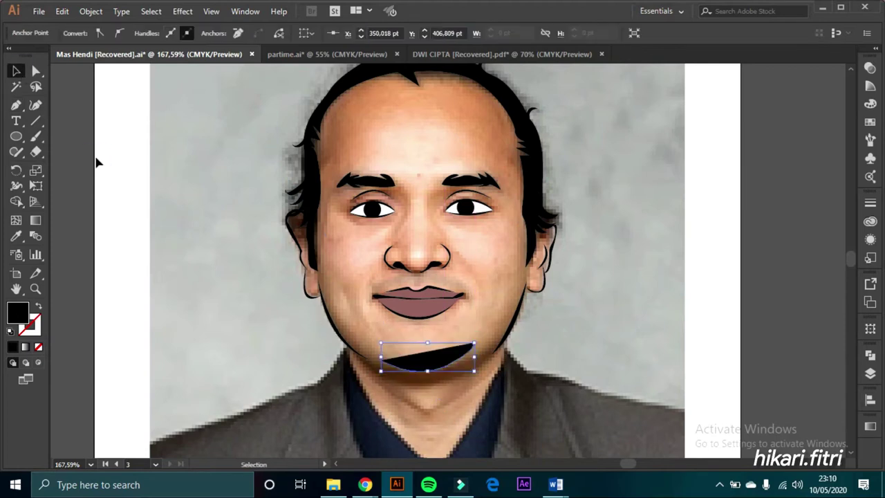
left_click_drag(389, 377, 440, 379)
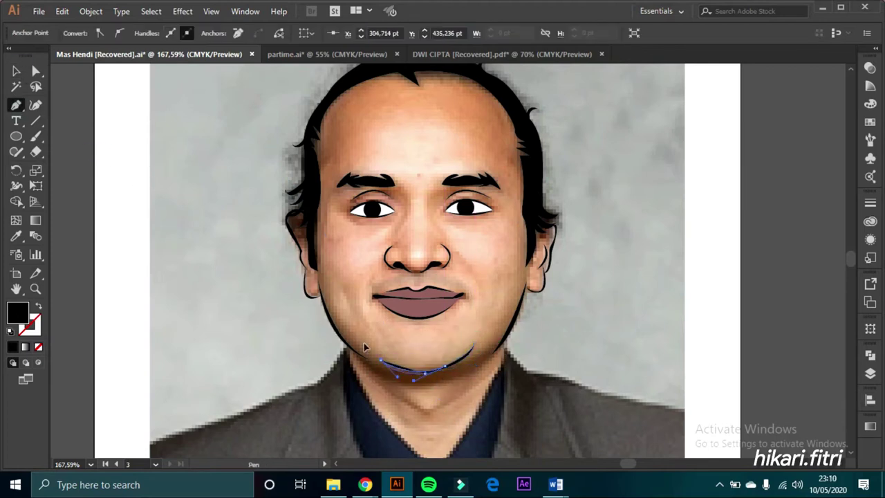
key("v")
left_click(118, 149)
Add black crescent smile lines on both cheeks beside the mouth.
left_click(16, 104)
left_click(457, 254)
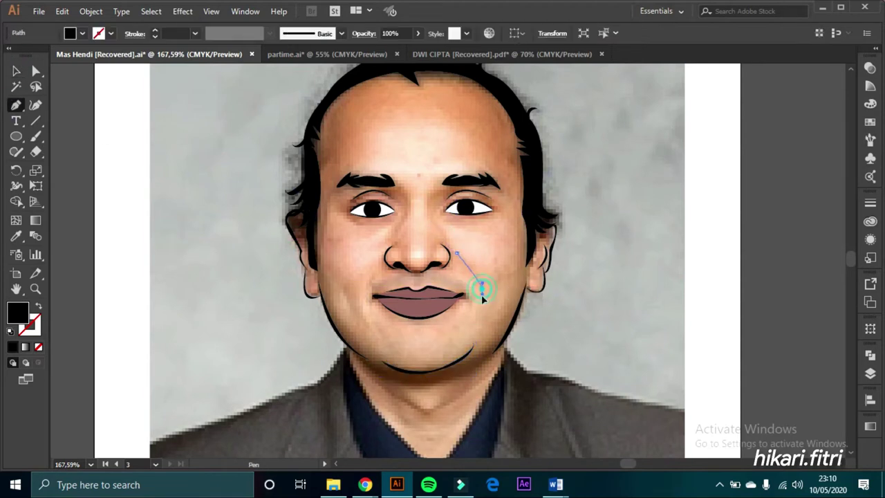
left_click_drag(479, 298, 474, 276)
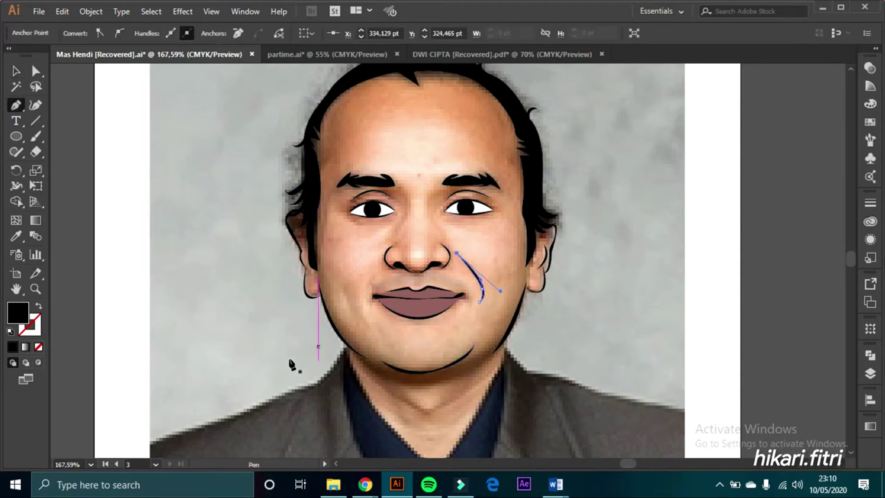
left_click_drag(370, 276, 371, 312)
left_click(377, 329)
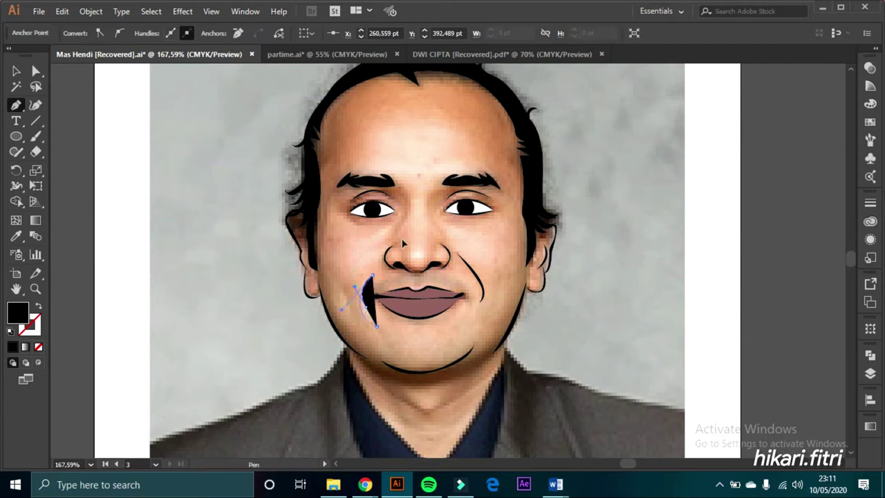
key("v")
left_click(727, 322)
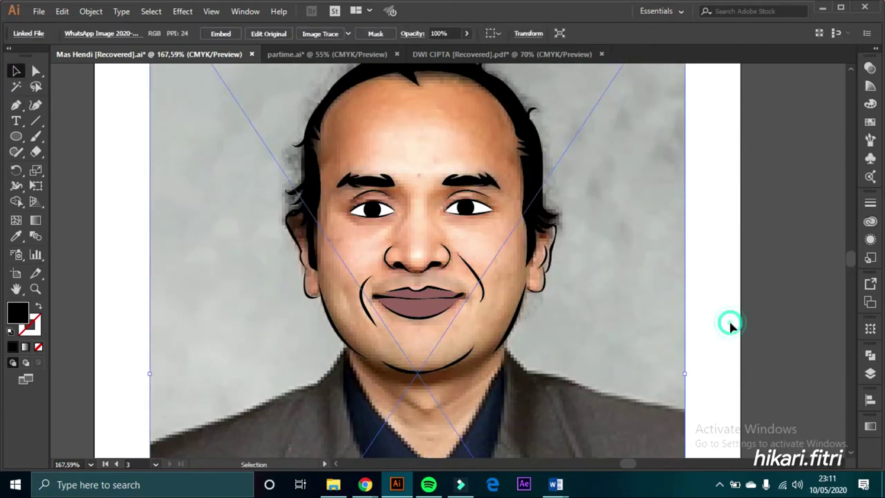
scroll(415, 276, "down", 5)
Trace the left neck line from under the jaw down to the collar.
left_click(15, 105)
left_click(348, 206)
left_click_drag(422, 318, 510, 401)
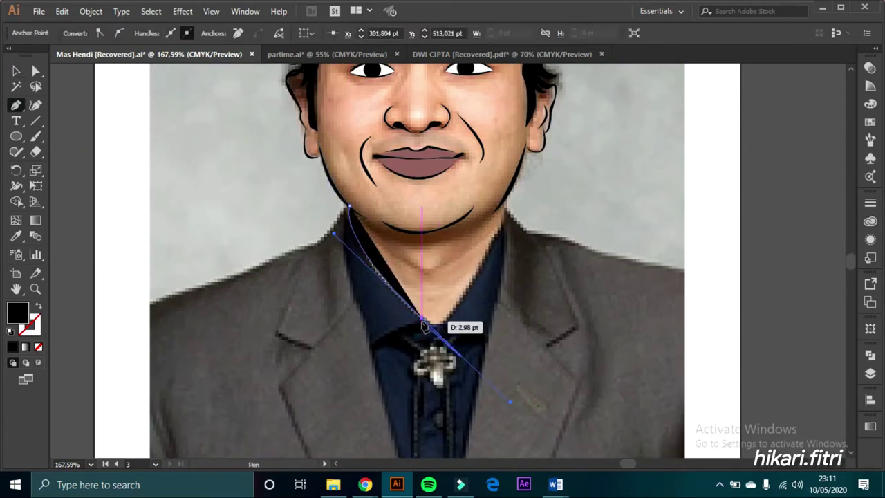
left_click(354, 242)
Outline the right side of the neck and close the shirt collar shape.
left_click(503, 207)
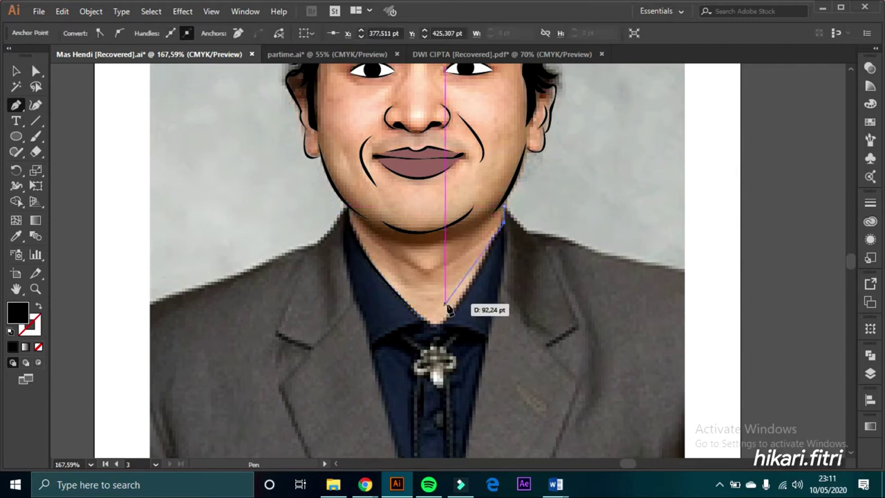
mouse_move(444, 323)
left_mouse_down()
mouse_move(484, 296)
mouse_move(508, 228)
mouse_move(496, 259)
left_mouse_up()
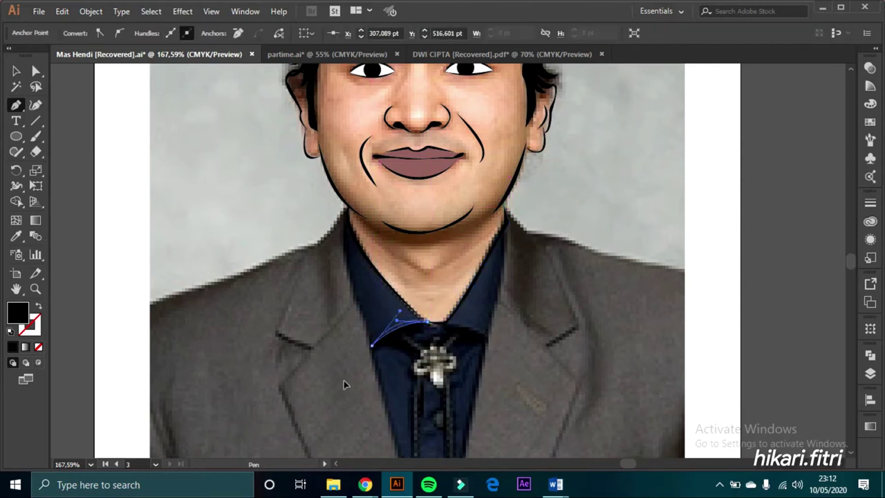
left_click_drag(441, 323, 464, 322)
left_click(484, 337)
left_click(441, 324)
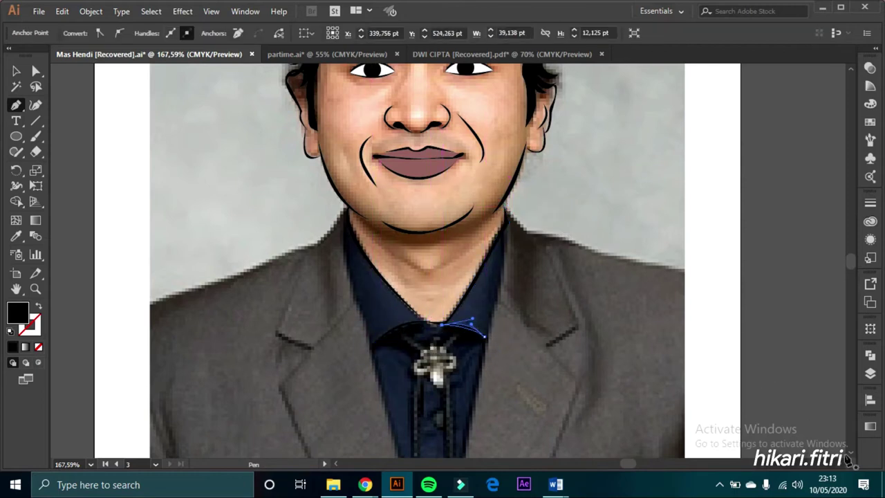
Start a black outline along the right lapel.
scroll(516, 233, "down", 3)
left_click(510, 97)
left_click_drag(468, 302, 459, 335)
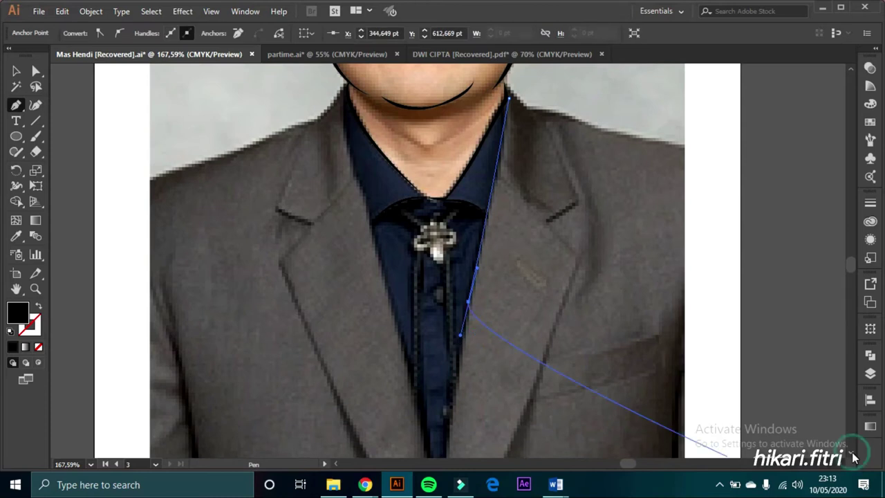
scroll(484, 277, "down", 2)
left_click_drag(438, 424, 509, 79)
scroll(510, 79, "up", 2)
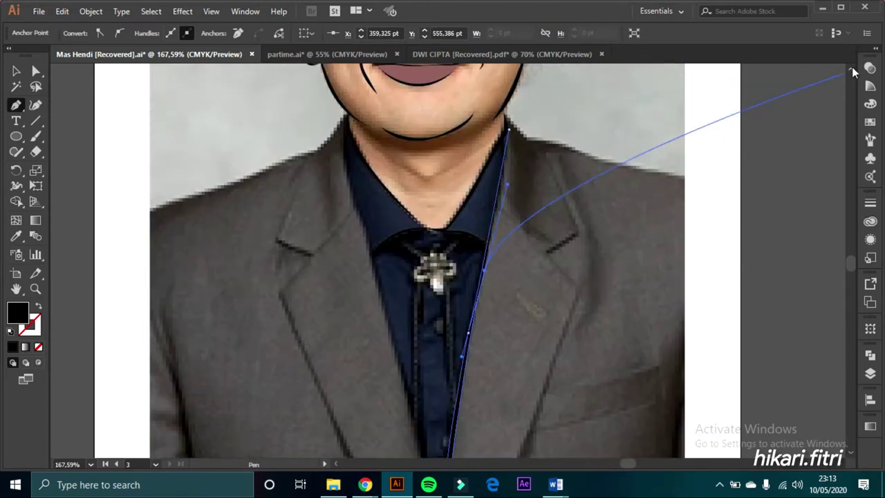
scroll(484, 207, "up", 1)
Trace the left lapel edge from the chin down to the jacket's V.
left_click(339, 213)
left_click_drag(360, 255, 383, 292)
scroll(424, 420, "down", 3)
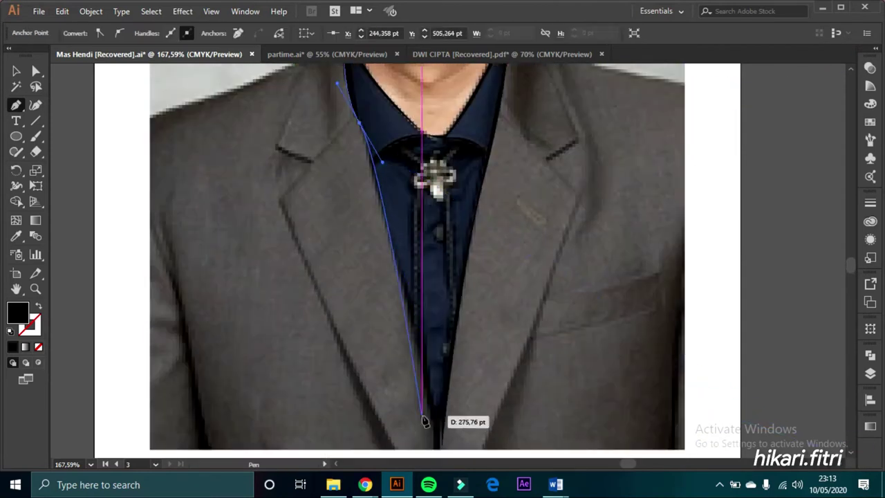
left_click_drag(427, 413, 470, 443)
scroll(436, 332, "down", 2)
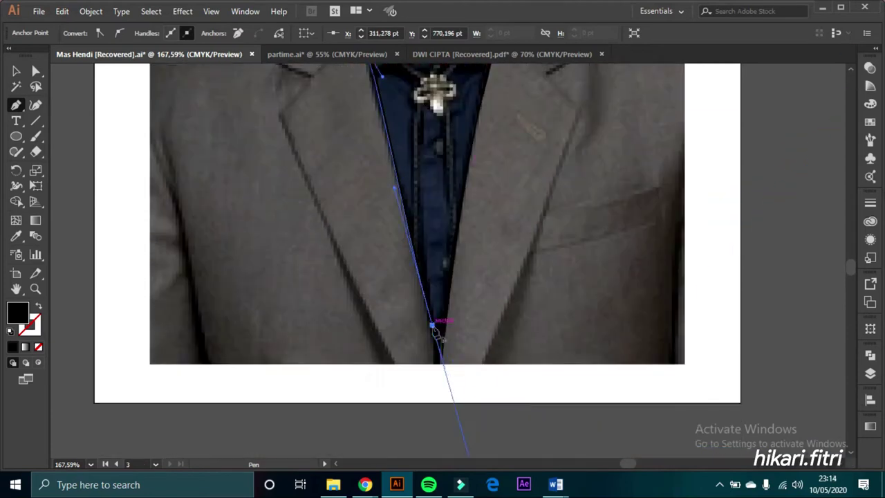
left_click_drag(436, 361, 425, 302)
scroll(385, 133, "up", 3)
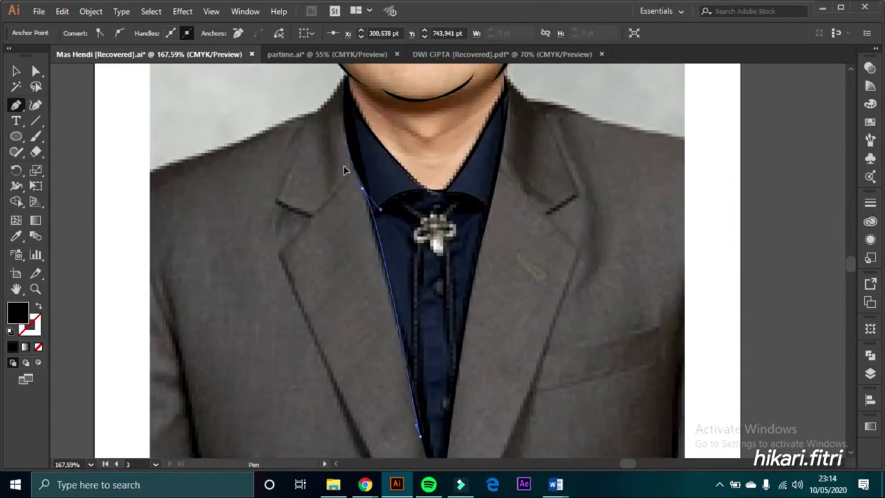
left_click_drag(346, 150, 353, 166)
scroll(353, 159, "up", 8)
scroll(344, 122, "down", 5)
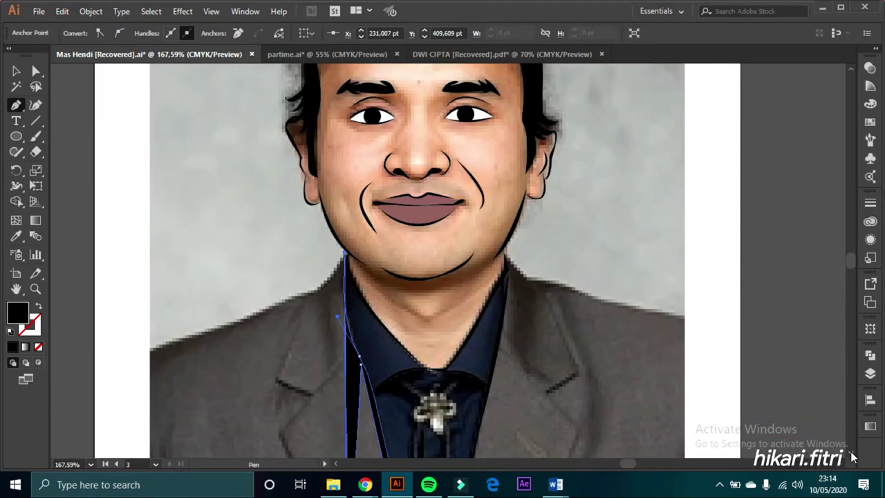
scroll(363, 190, "down", 3)
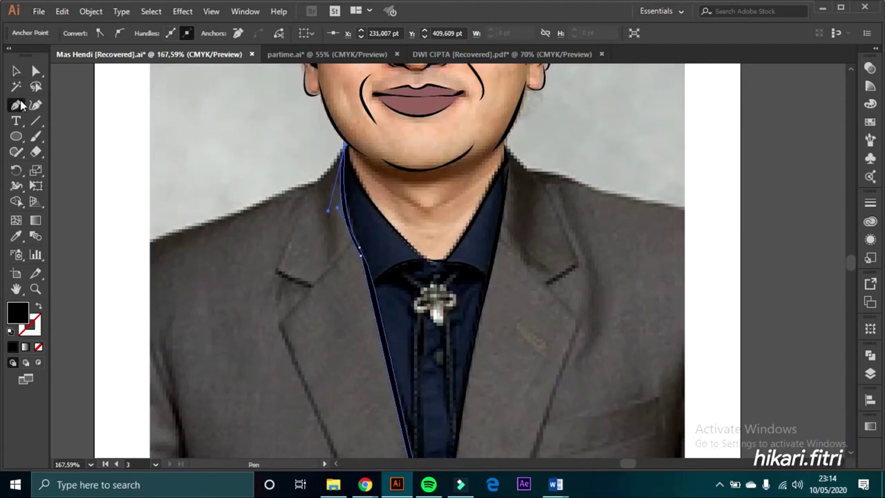
Outline the right lapel edge toward its notch, undoing a stray segment to the lips.
left_click(506, 149)
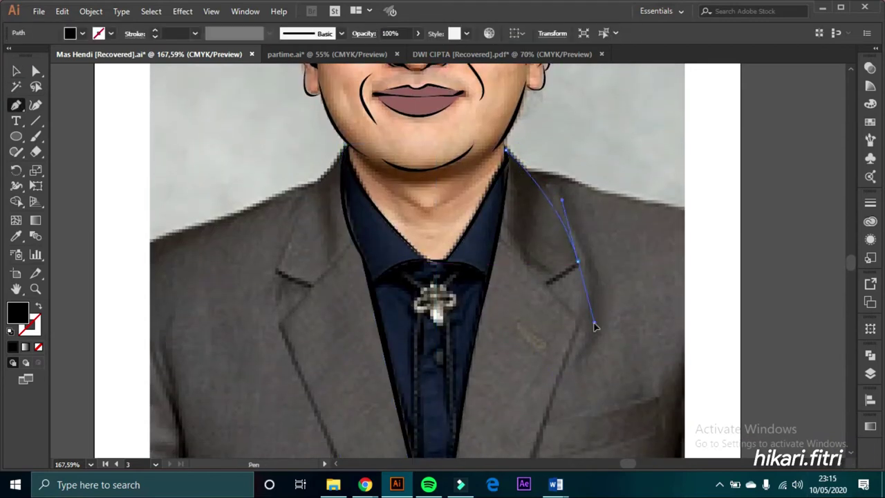
left_click_drag(548, 283, 521, 302)
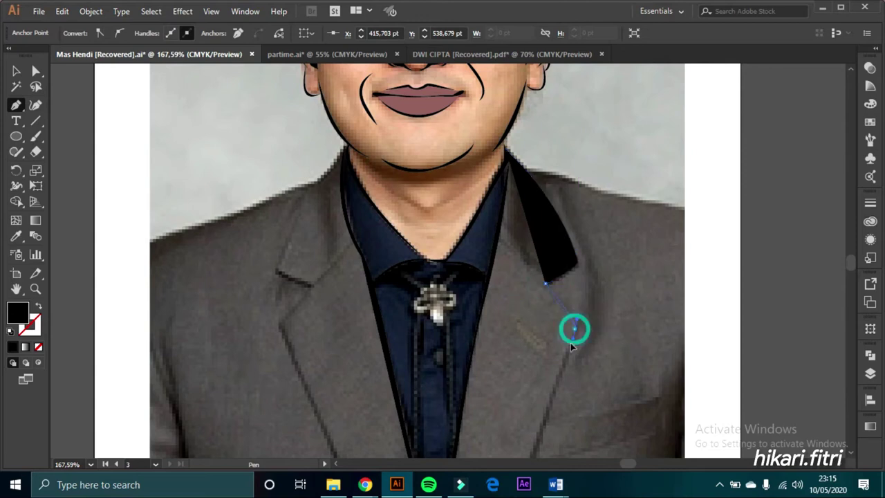
scroll(490, 385, "down", 6)
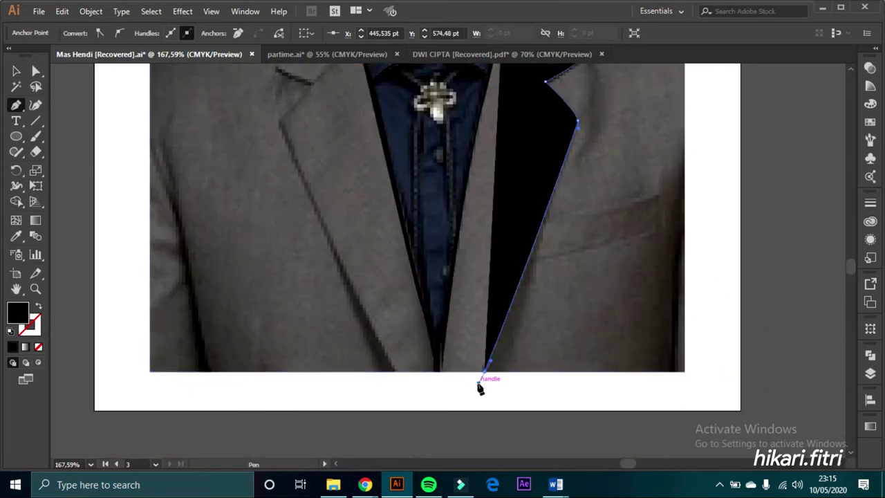
scroll(476, 278, "up", 7)
left_click_drag(476, 277, 519, 299)
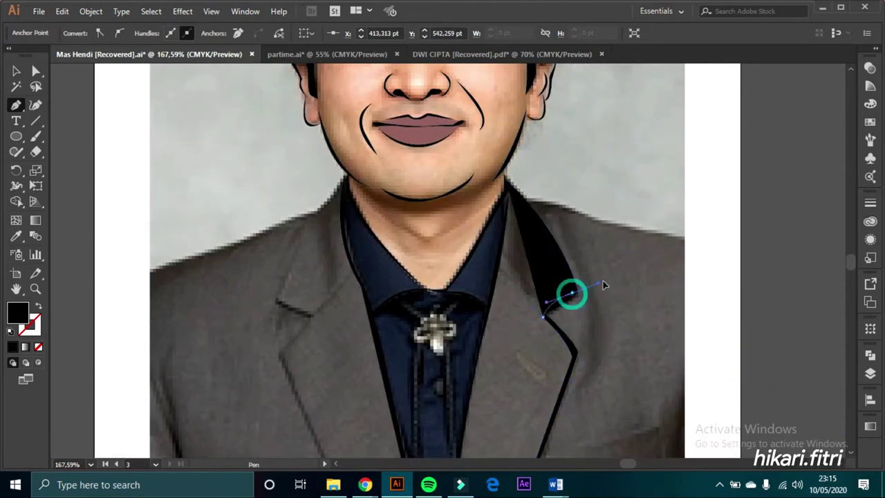
key("z")
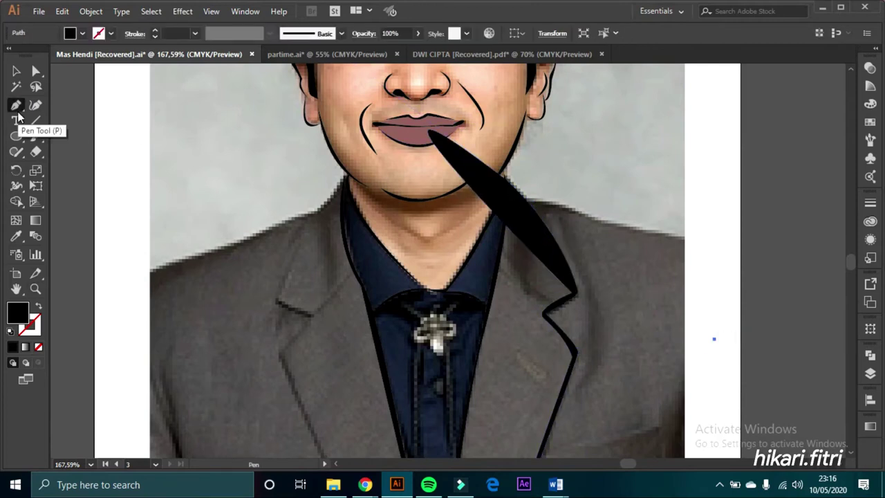
key("ctrl+z")
Trace the left lapel around its notch and close the outline at its start.
scroll(344, 76, "down", 2)
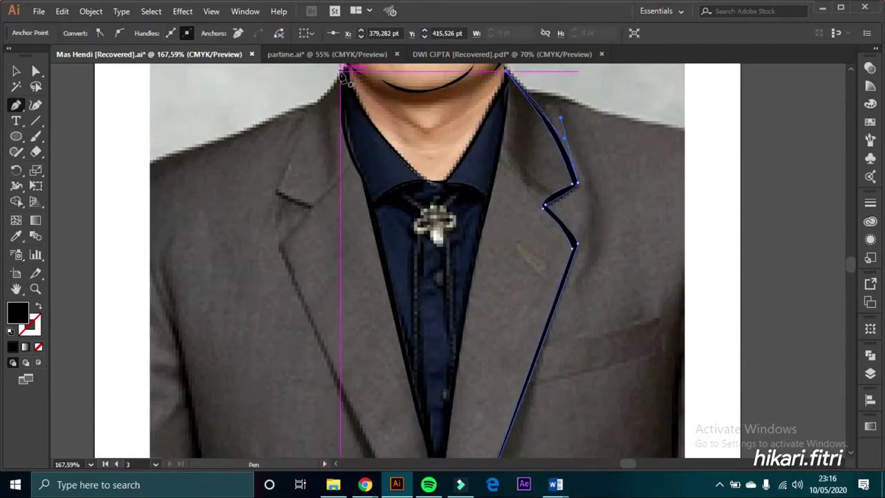
left_click(343, 72)
scroll(343, 72, "up", 1)
left_click_drag(277, 226, 290, 235)
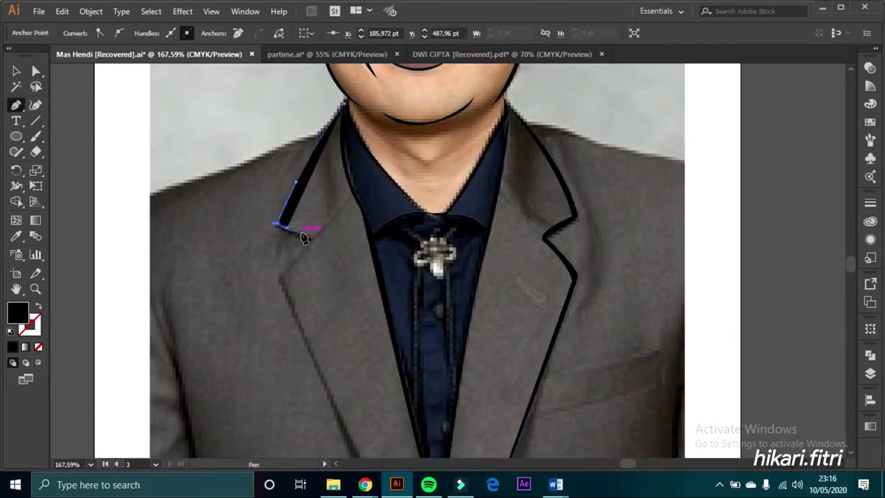
left_click(282, 283)
scroll(293, 293, "down", 4)
left_click(396, 401)
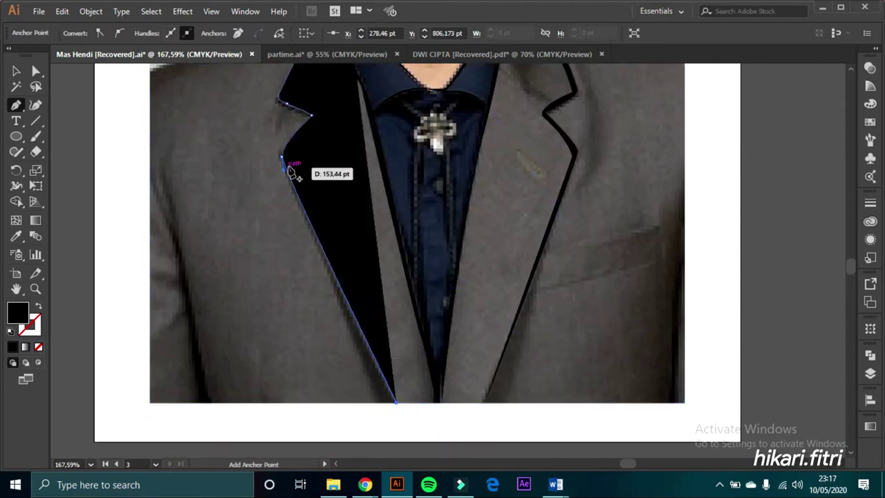
left_click(283, 158)
left_click(314, 118)
left_click(284, 101)
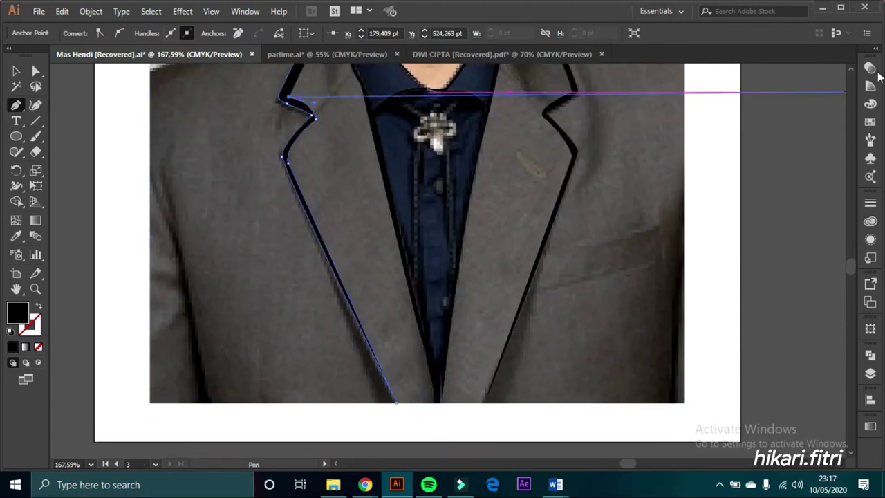
scroll(339, 154, "up", 3)
left_click(310, 148)
Draw a smile crease beside the left mouth corner, then begin the left shoulder line.
scroll(346, 153, "up", 3)
left_click(370, 113)
left_click_drag(365, 142, 372, 154)
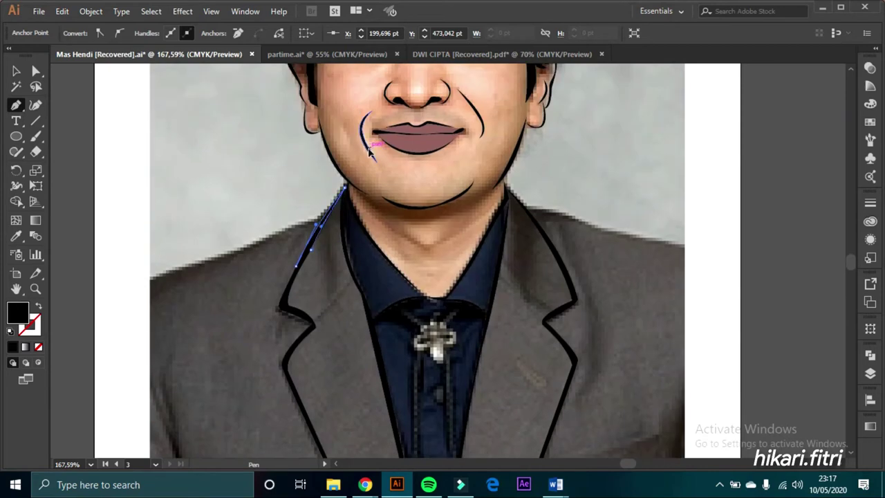
key("Escape")
left_click(325, 217)
Outline both shoulders with curved black lines, undoing a misplaced vertical segment.
left_click_drag(151, 279, 163, 266)
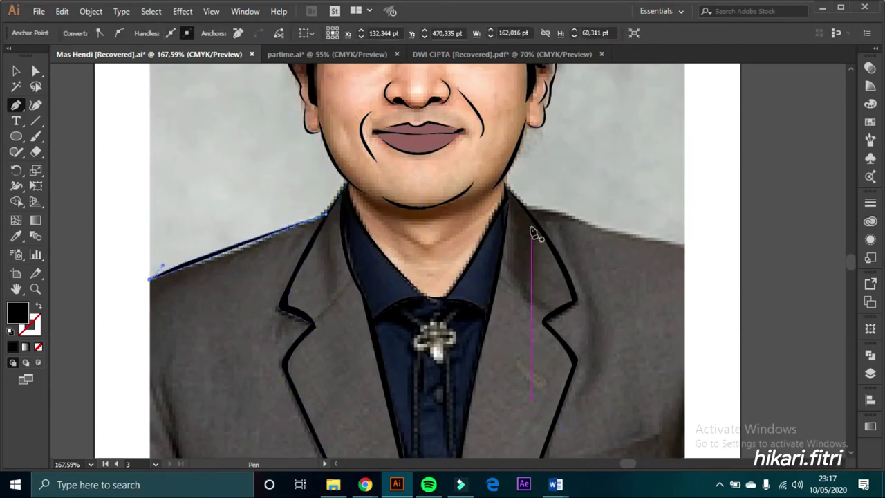
scroll(121, 306, "left", 3)
scroll(509, 216, "right", 4)
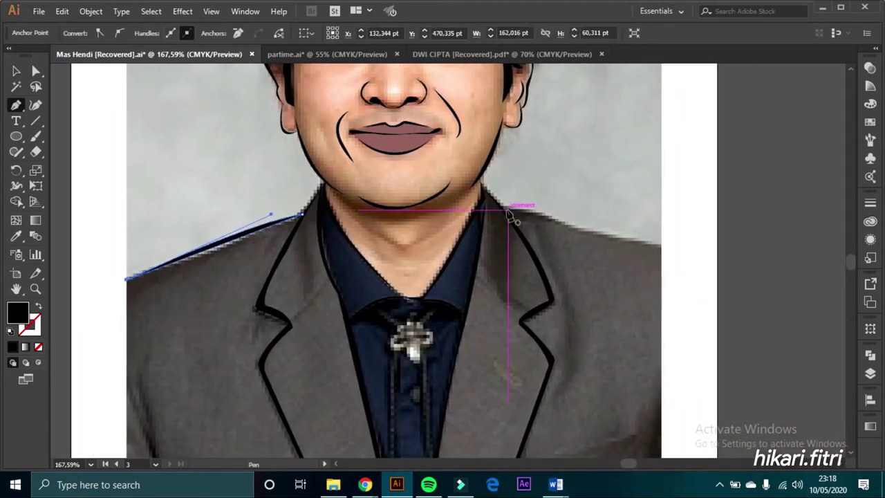
key("Escape")
left_click(661, 246)
left_click_drag(507, 211, 508, 220)
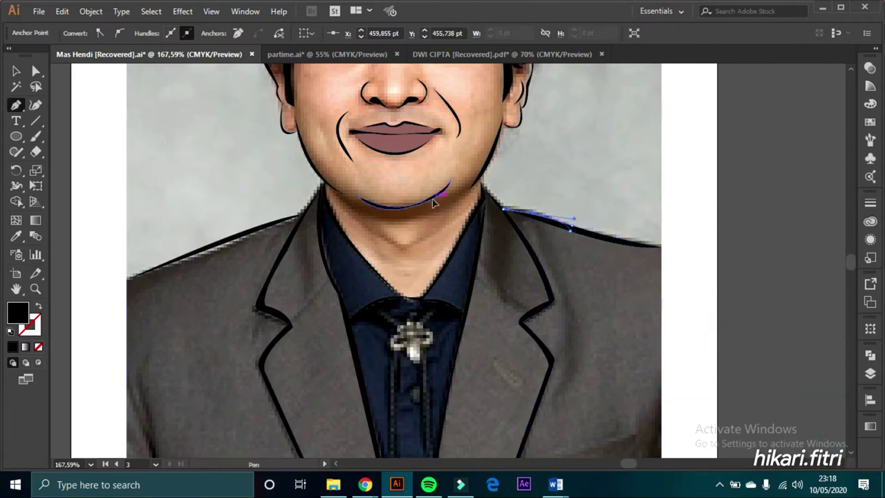
scroll(654, 277, "down", 5)
left_click(661, 209)
key("ctrl+z")
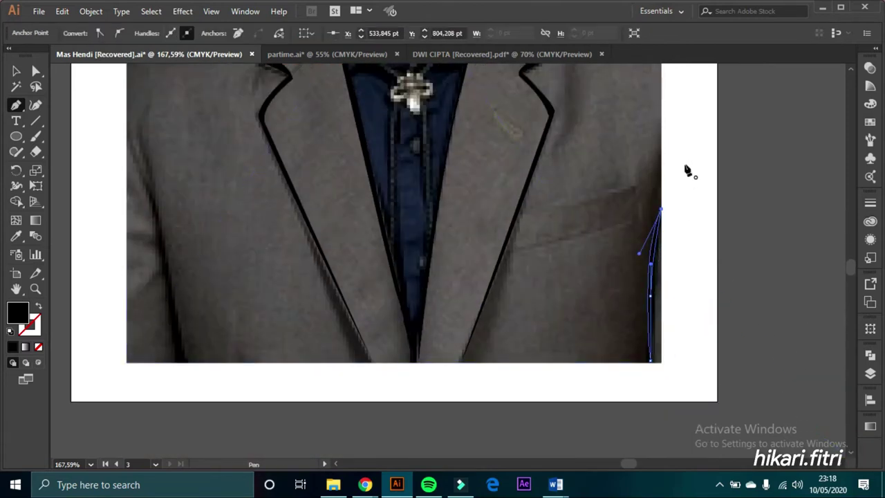
Draw the two welt-pocket strokes on the right chest.
left_click(635, 186)
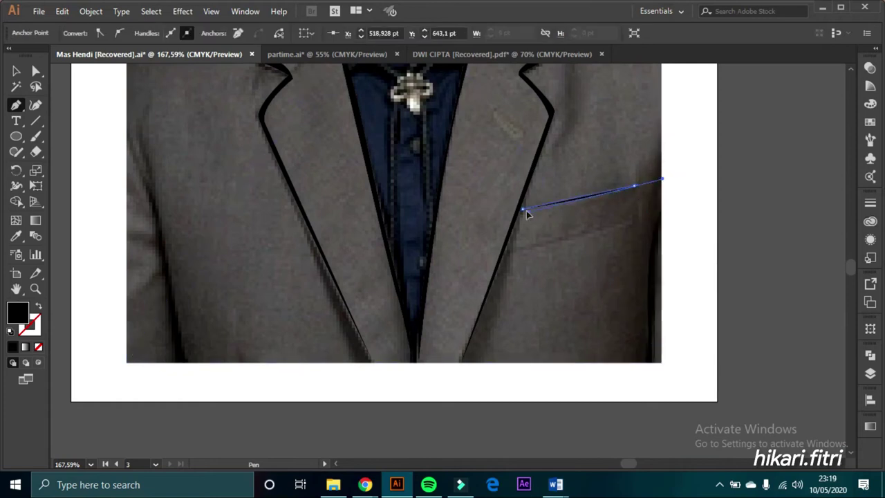
left_click(635, 186)
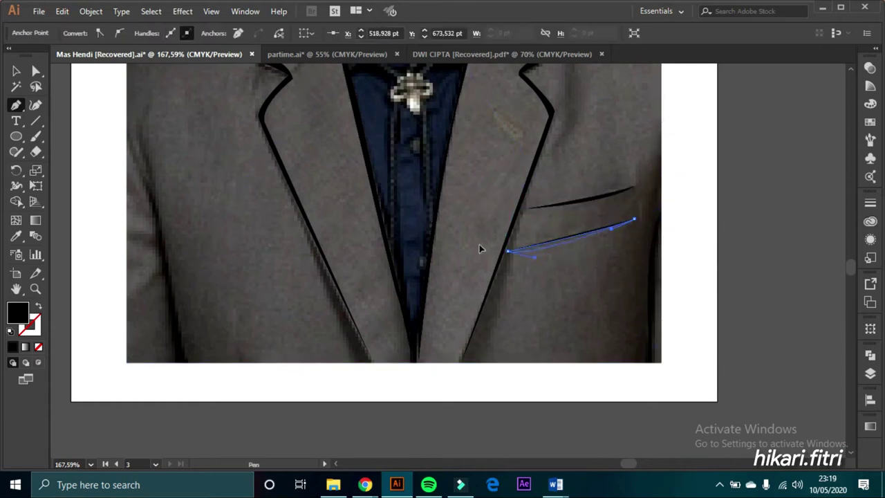
left_click(126, 145)
Trace the jacket's left side seam from the top down to the bottom.
left_click(151, 198)
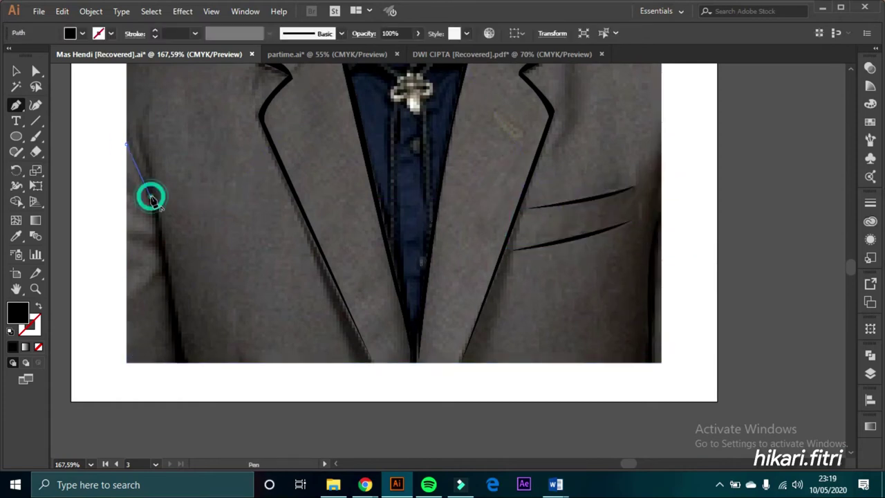
left_click(183, 361)
left_click(141, 139)
key("ctrl+0")
Outline the two bolo tie cords running from the collar down the shirt.
scroll(442, 207, "up", 5)
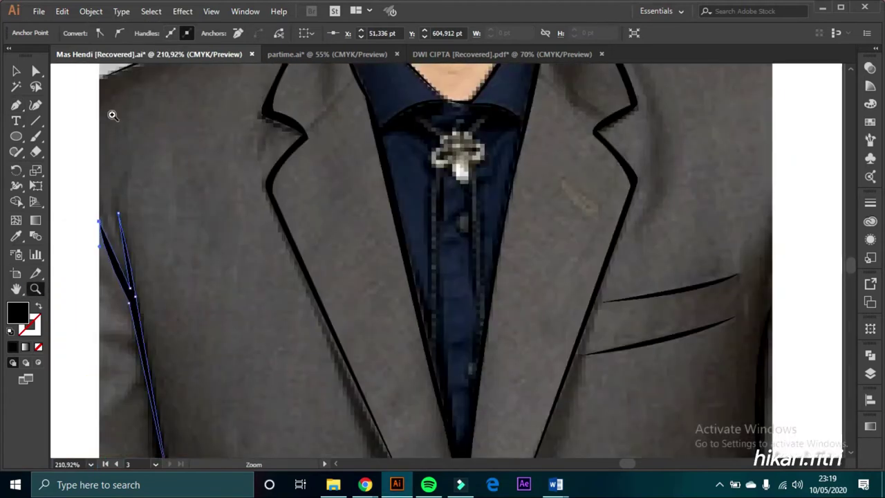
left_click(439, 393)
left_click(432, 202)
left_click(497, 109)
left_click_drag(440, 178, 431, 210)
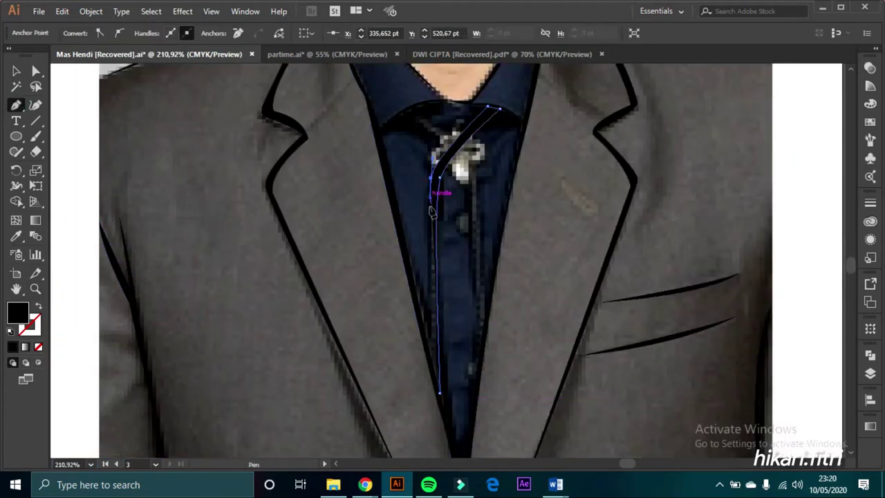
left_click(439, 393)
left_click(404, 111)
left_click(464, 142)
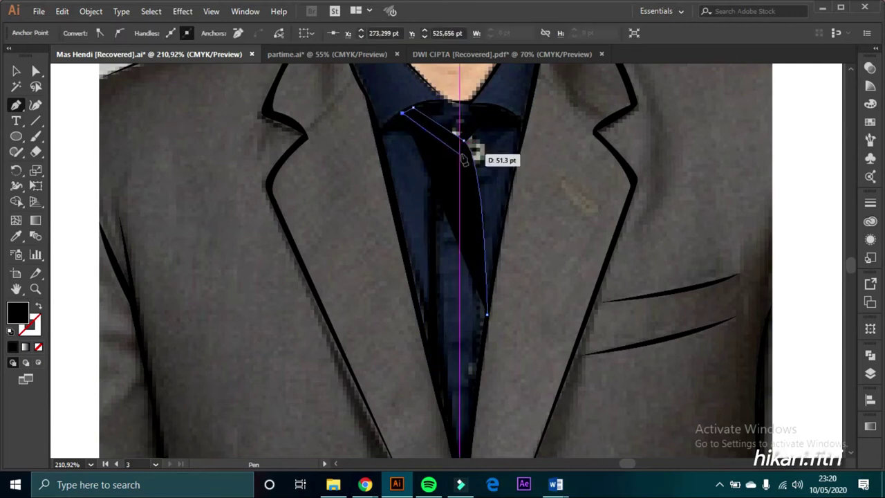
left_click(487, 315)
left_click(479, 369)
key("v")
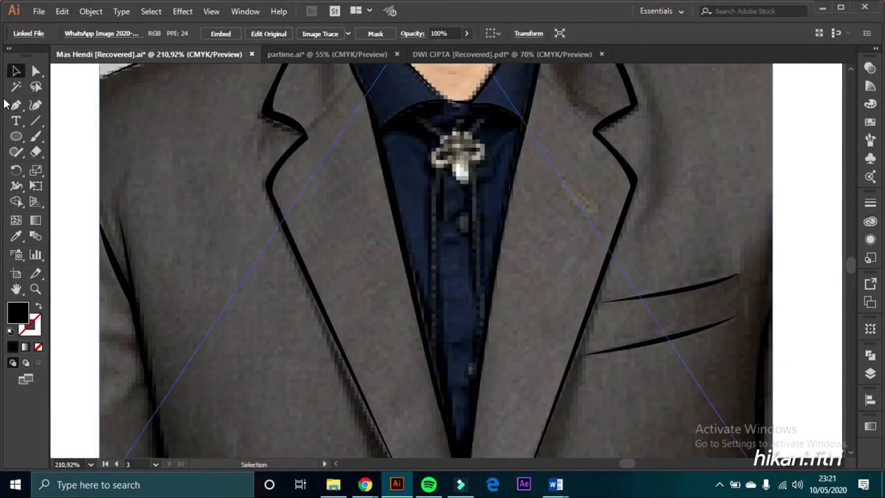
Trace the star-shaped pendant outline around its petals.
key("p")
mouse_move(428, 107)
left_mouse_down()
mouse_move(430, 169)
mouse_move(428, 161)
mouse_move(474, 168)
left_mouse_up()
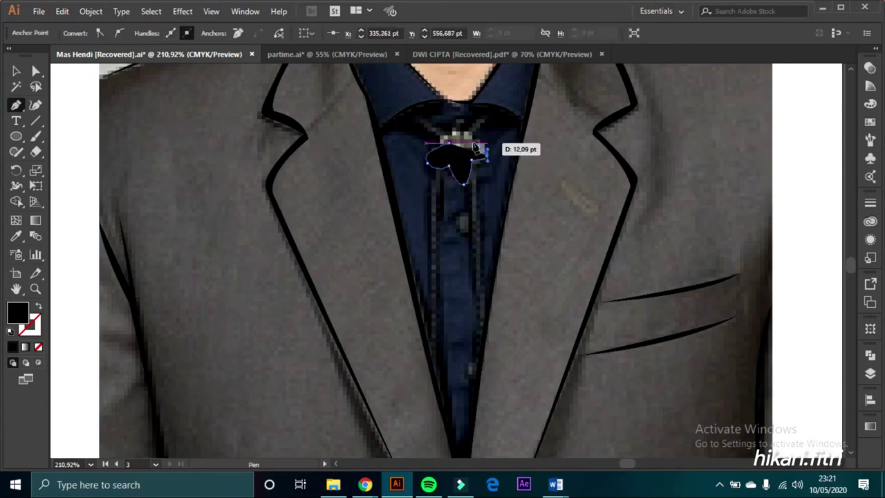
left_click_drag(473, 137, 454, 131)
left_click(451, 142)
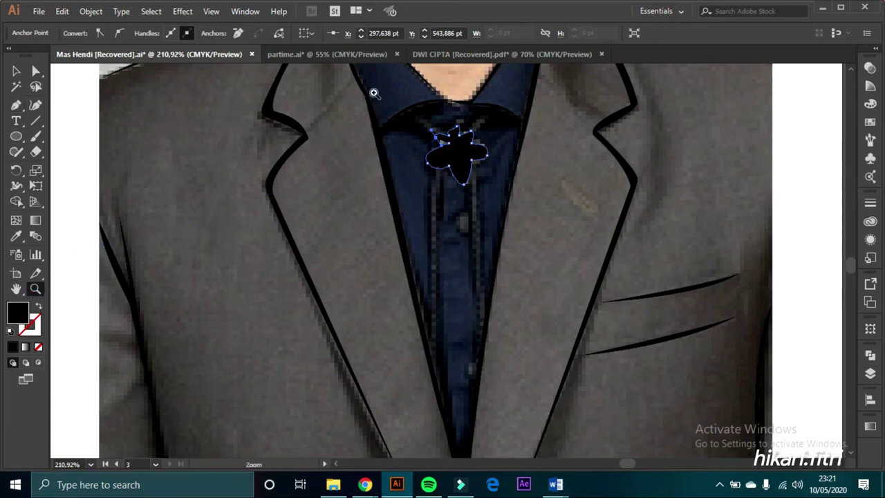
left_click_drag(373, 92, 370, 198)
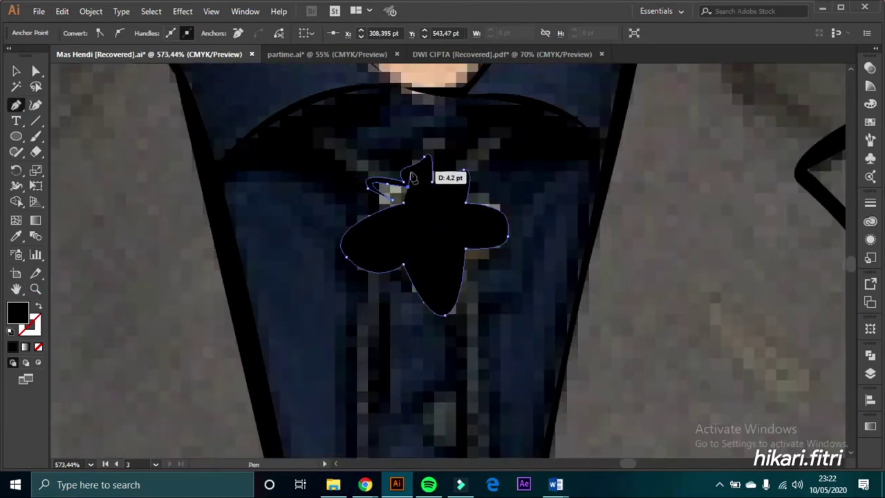
left_click_drag(429, 190, 492, 179)
left_click_drag(462, 243, 473, 247)
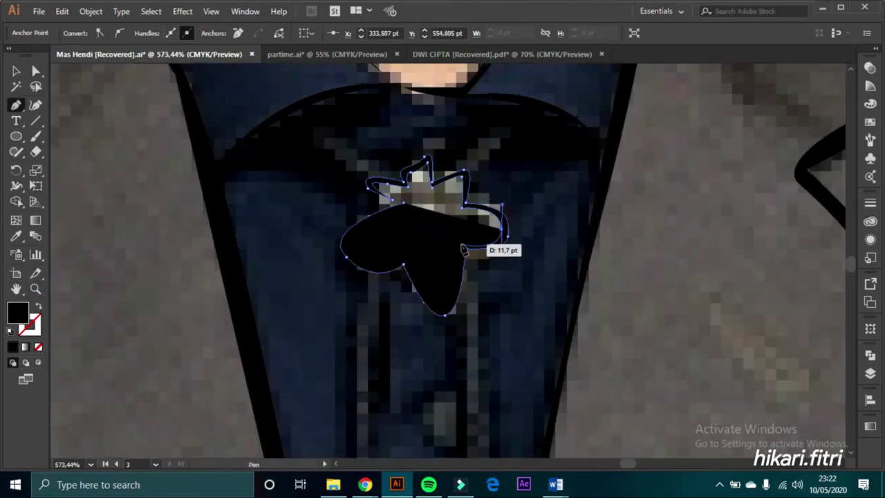
left_click_drag(446, 302, 429, 306)
left_click(344, 251)
Add the inner detail shapes across the pendant's top, right and bottom petals.
left_click(410, 226)
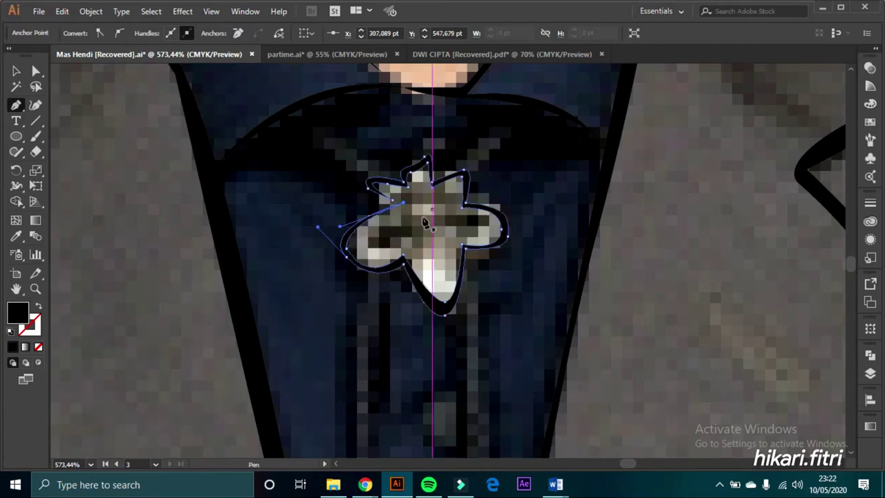
left_click(369, 225)
left_click(366, 242)
left_click_drag(410, 226, 411, 237)
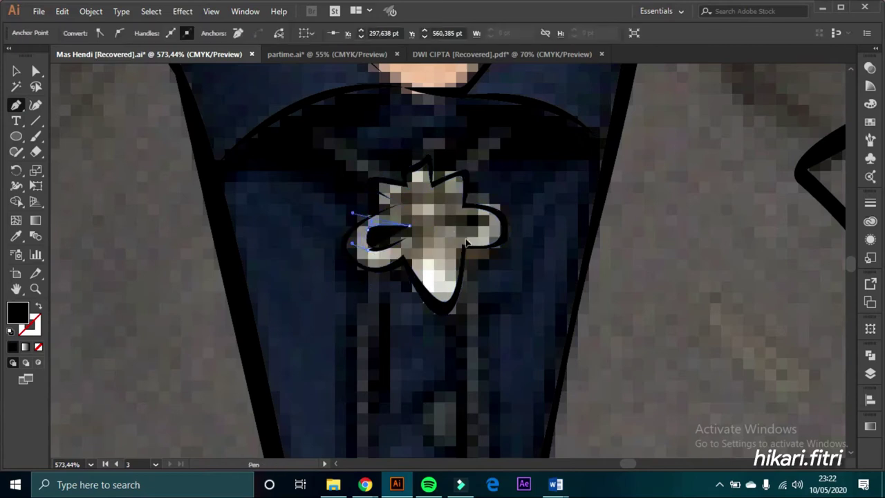
mouse_move(500, 225)
left_mouse_down()
mouse_move(457, 237)
mouse_move(448, 228)
left_mouse_up()
left_click_drag(403, 181, 411, 193)
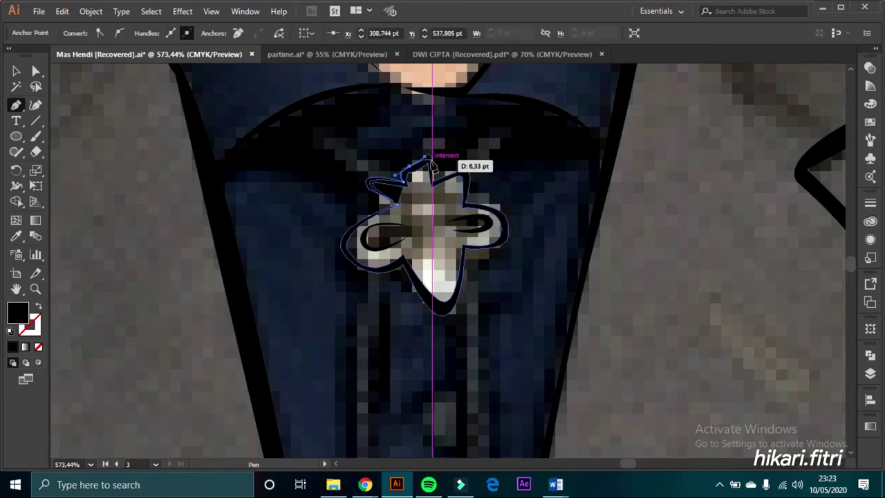
left_click_drag(467, 185, 484, 201)
left_click_drag(508, 228, 510, 253)
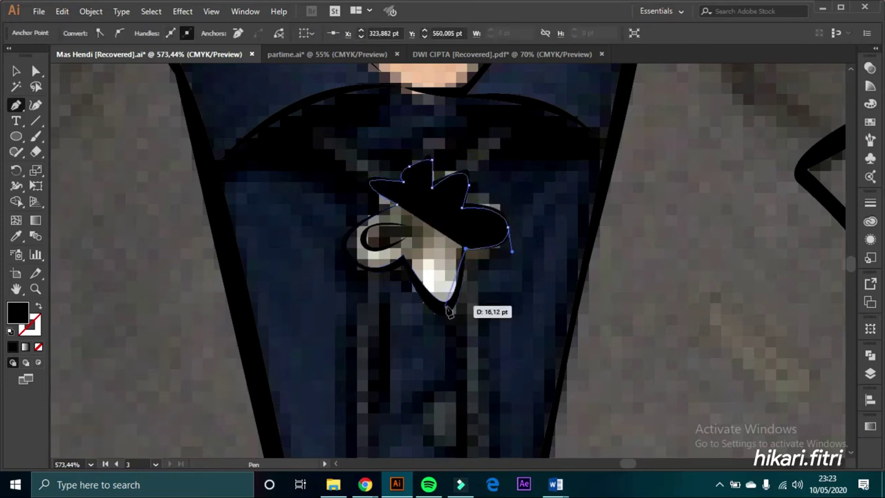
left_click_drag(438, 304, 406, 267)
Trace the inner loop and fill the pendant cream #F4FFD6.
left_click(403, 260)
left_click_drag(346, 249, 329, 213)
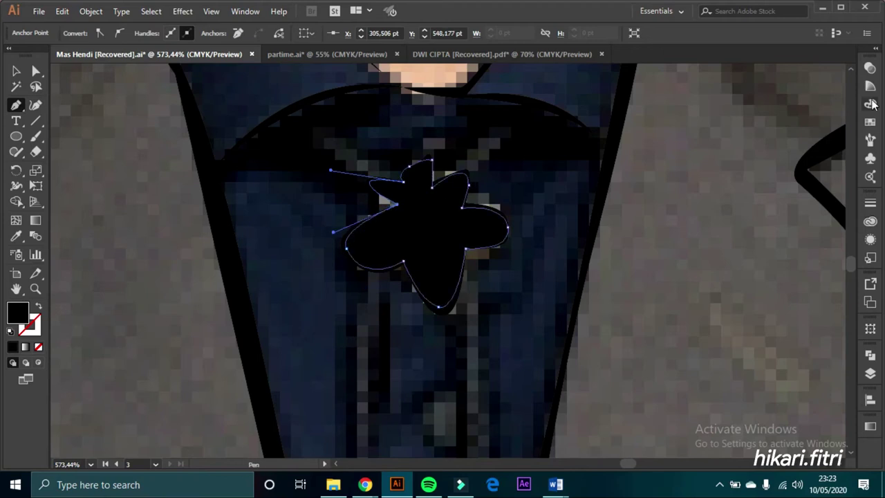
left_click(870, 103)
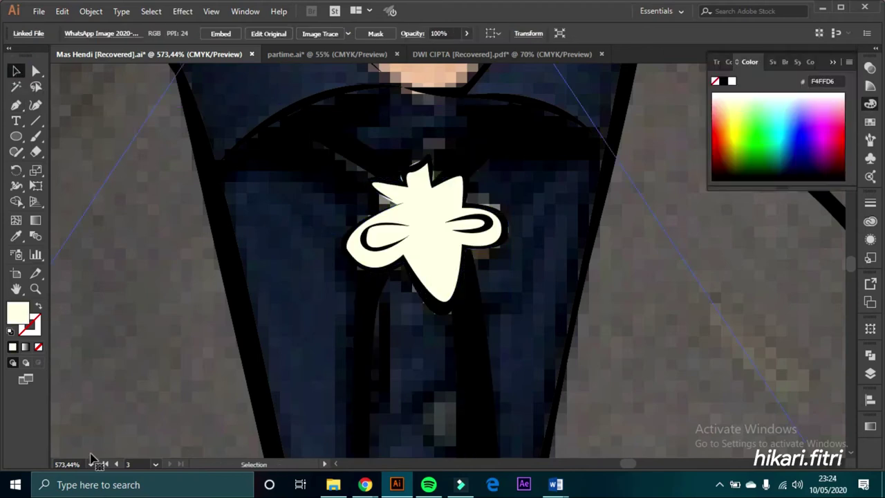
key("ctrl+0")
Draw a straight tie cord hanging below the pendant, replacing an undone curved attempt.
left_click_drag(374, 257, 596, 437)
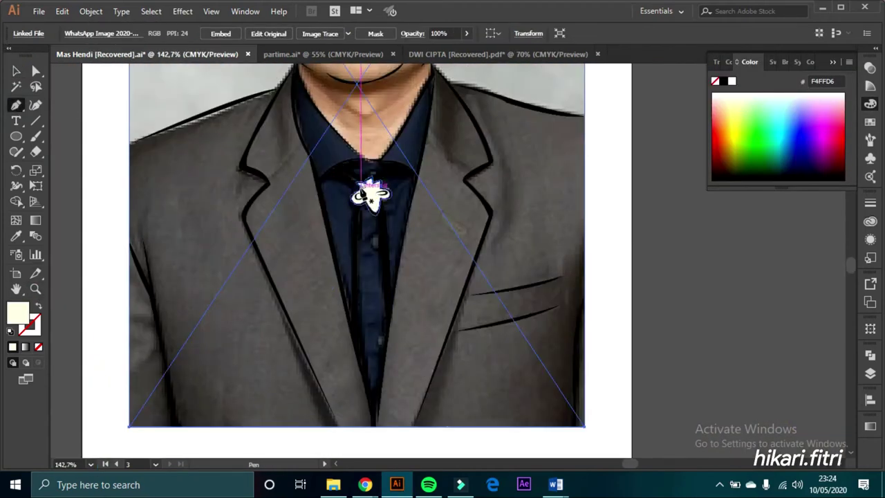
left_click_drag(361, 190, 362, 329)
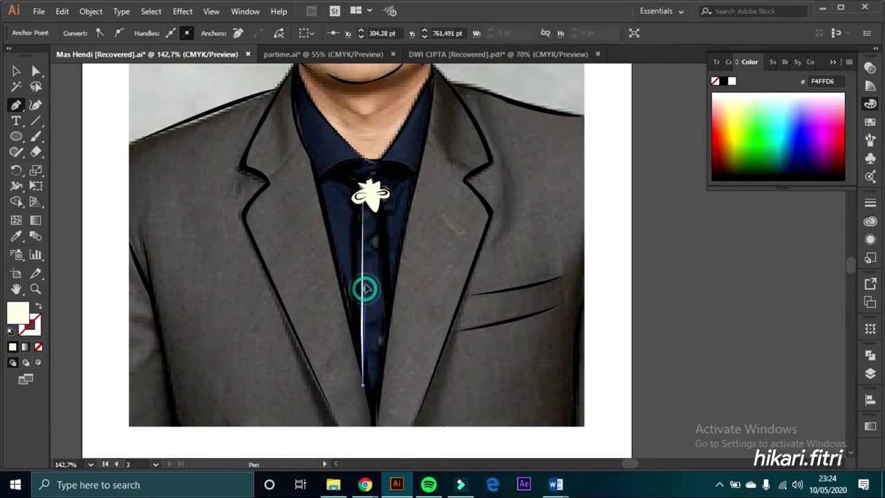
left_click_drag(361, 370, 369, 192)
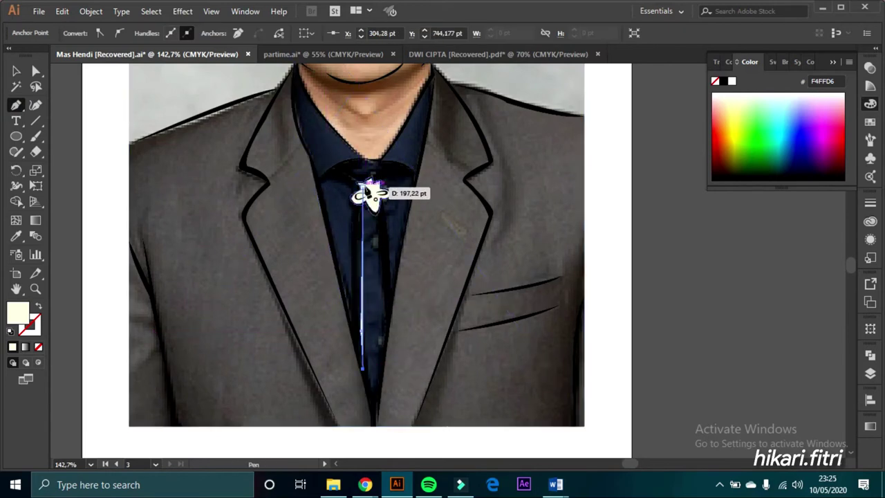
key("ctrl+z")
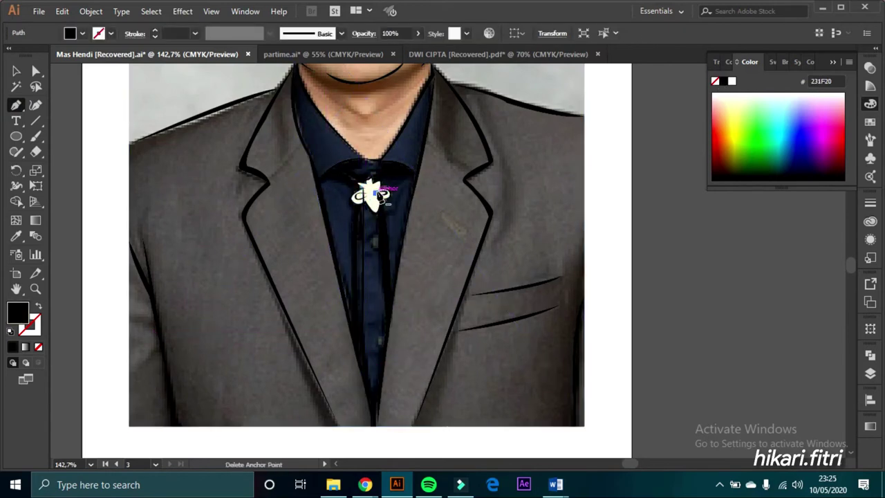
left_click_drag(382, 195, 386, 358)
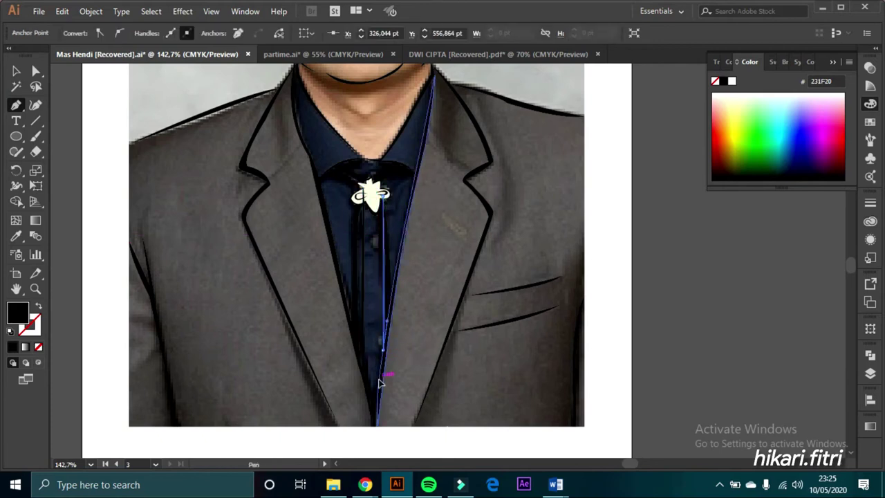
scroll(371, 413, "down", 3)
left_click_drag(147, 54, 85, 69)
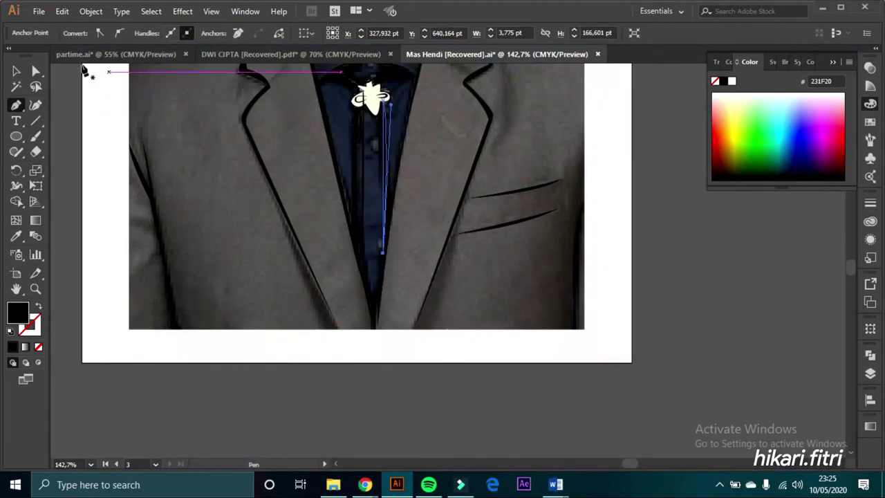
key("v")
left_click(504, 367)
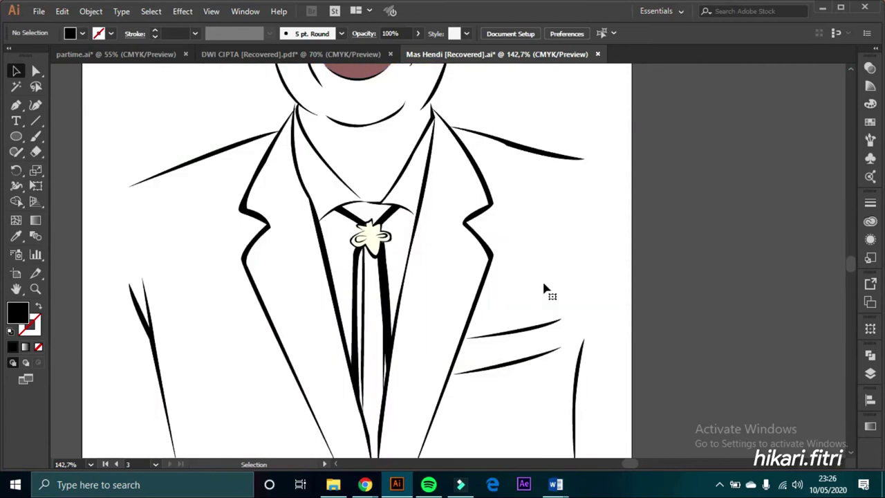
key("z")
Add a small round tip at the cord end with the Ellipse tool and review the line art.
left_click_drag(288, 300, 346, 300)
key("l")
left_click_drag(415, 346, 434, 376)
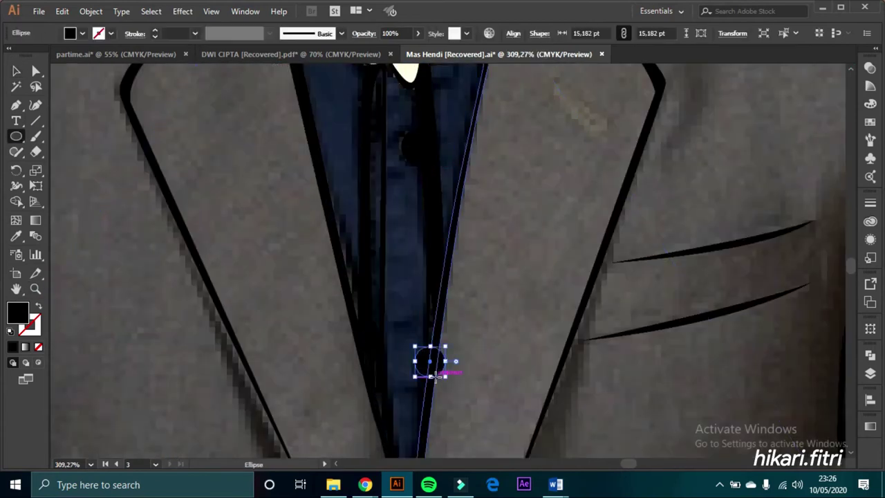
key("ctrl+0")
left_click(289, 233)
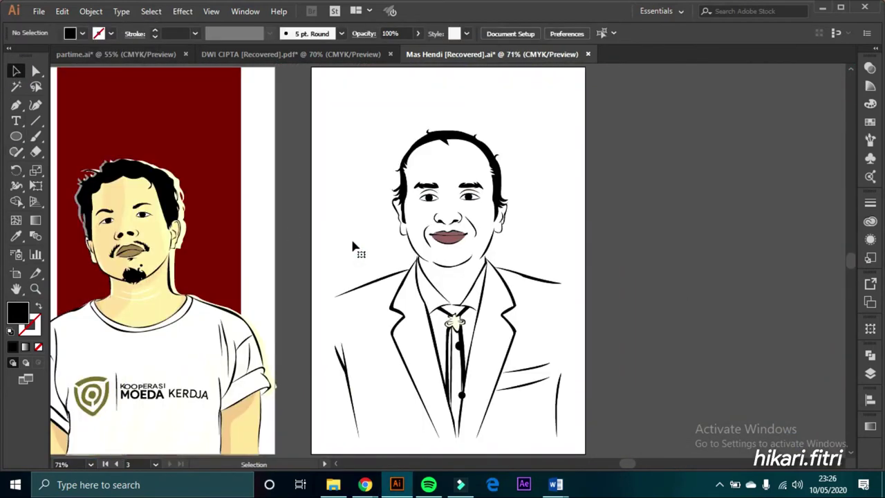
left_click(678, 258)
Trace the jacket outline, fill it with the photo's grey, and send it behind the line art.
left_click_drag(604, 365, 604, 365)
key("p")
left_click(206, 164)
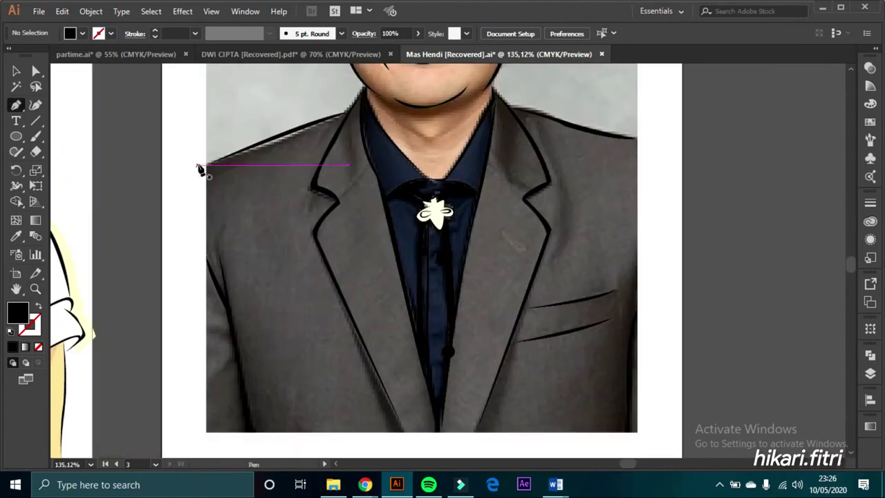
left_click(349, 112)
left_click_drag(363, 86, 372, 184)
left_click(404, 233)
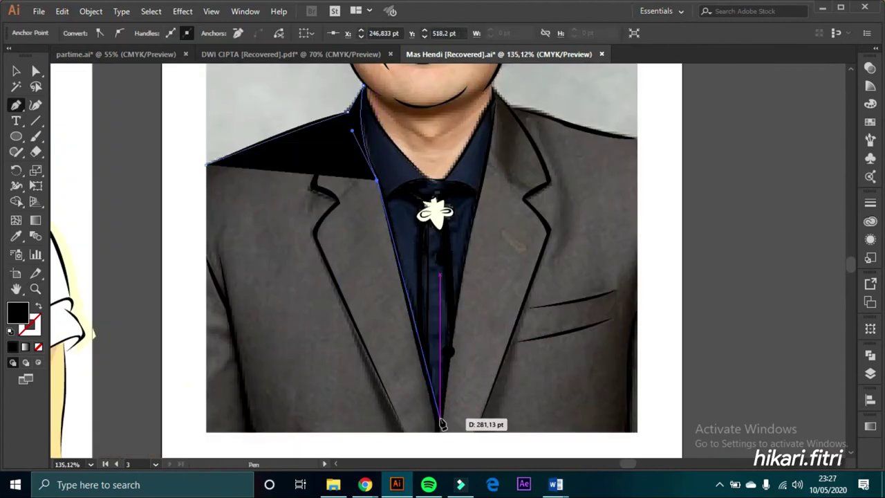
left_click(441, 431)
mouse_move(493, 104)
left_mouse_down()
mouse_move(491, 160)
mouse_move(503, 103)
left_mouse_up()
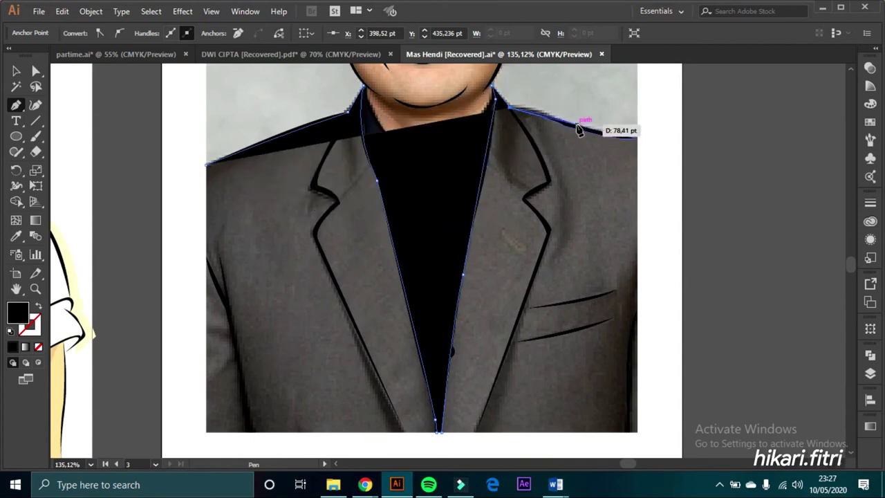
left_click(638, 138)
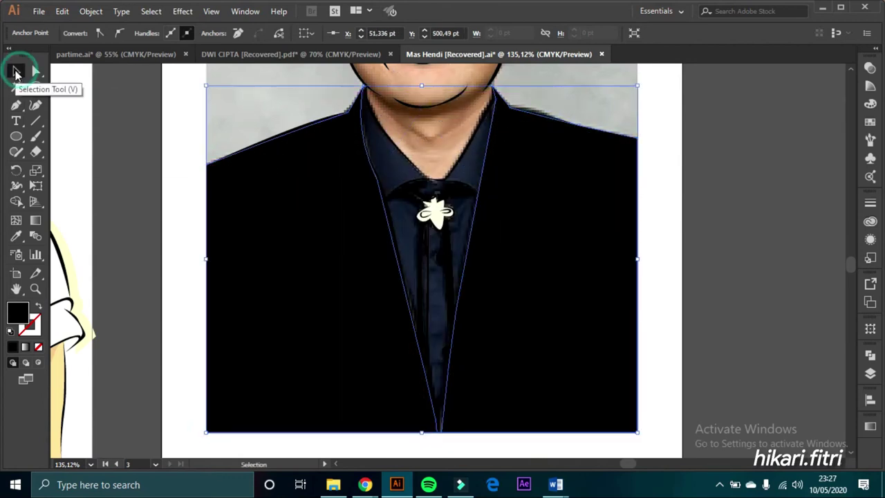
left_click(16, 236)
left_click(299, 237)
left_click(16, 71)
key("ctrl+shift+a")
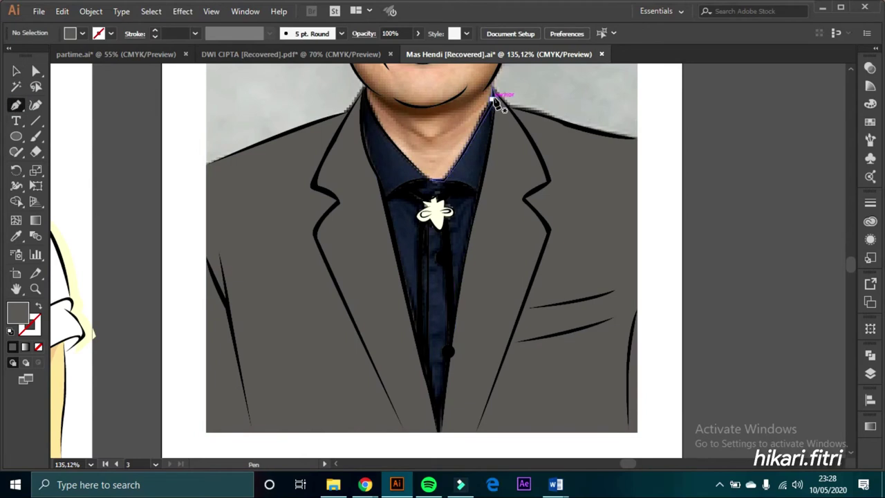
Trace the shirt shape from collar to tie bottom and fill it with the photo's dark navy.
left_click(493, 96)
left_click(441, 184)
left_click(378, 123)
left_click(367, 86)
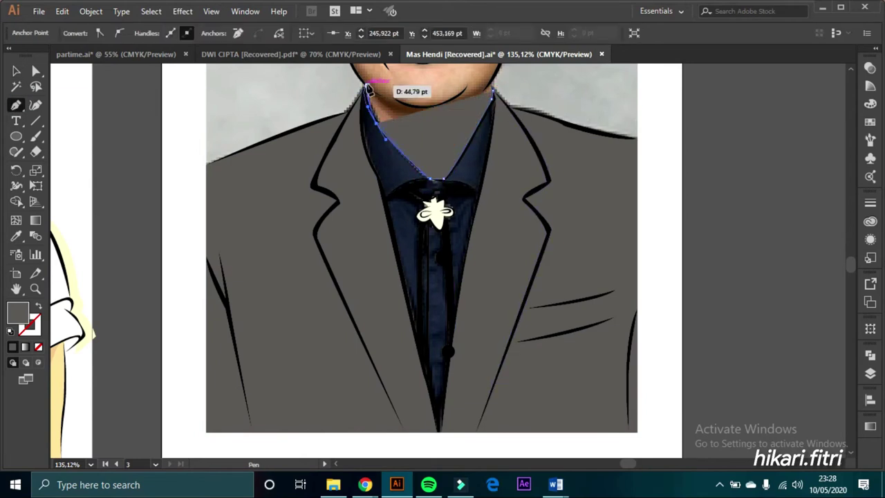
scroll(369, 90, "up", 1)
scroll(432, 442, "down", 2)
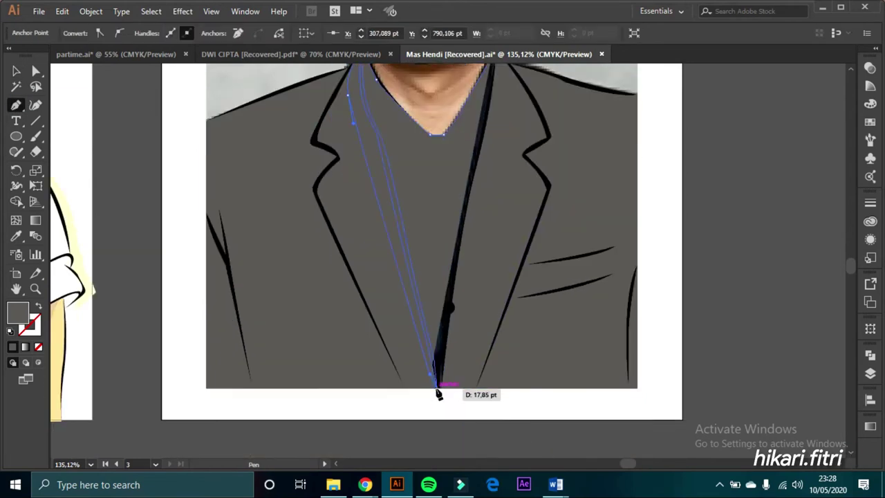
left_click(444, 393)
scroll(474, 122, "up", 3)
left_click(16, 73)
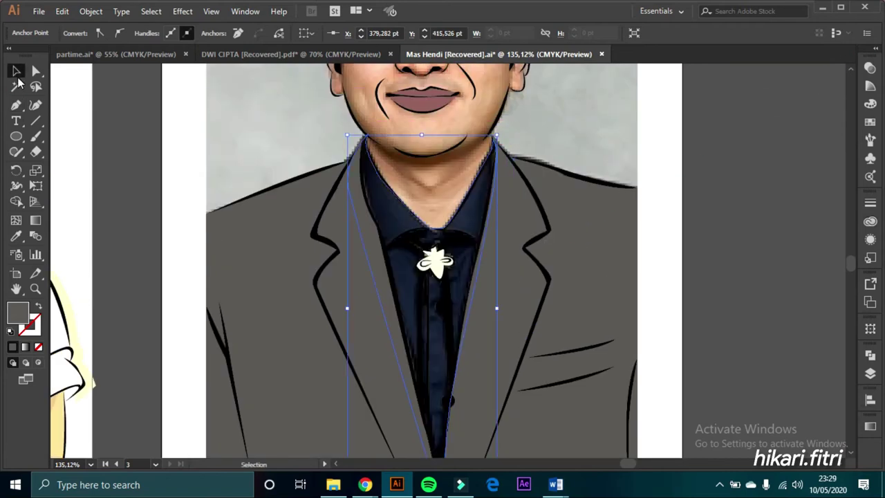
left_click(17, 71)
left_click(443, 173)
left_click(793, 253)
Begin a Pen-drawn shadow line under the chin.
scroll(853, 63, "up", 3)
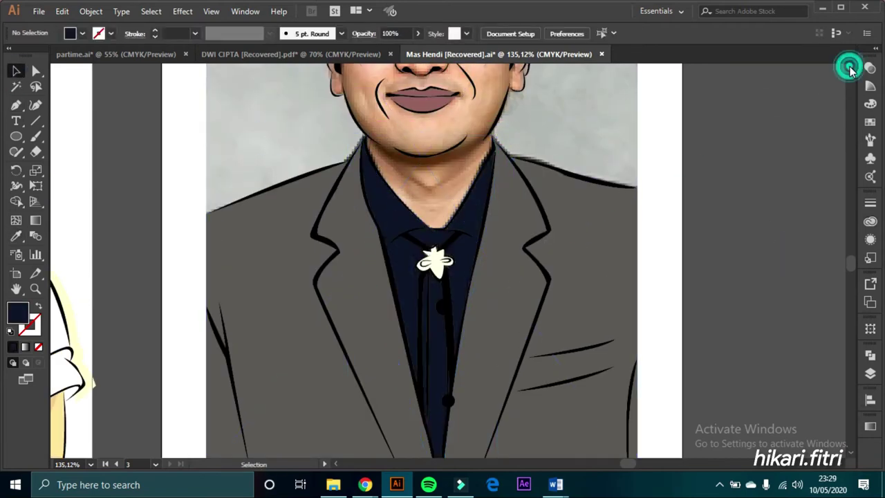
key("p")
left_click(437, 280)
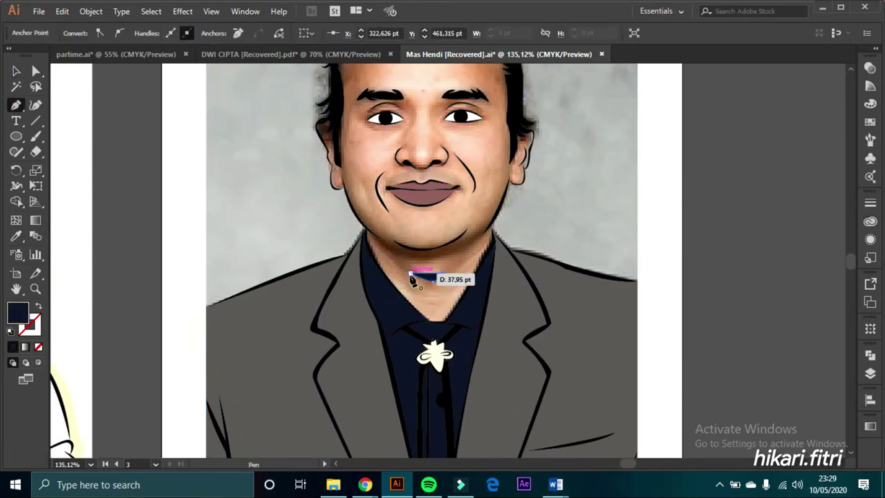
Trace the skin outline along the hairline, over the head and around the right ear.
scroll(849, 65, "up", 3)
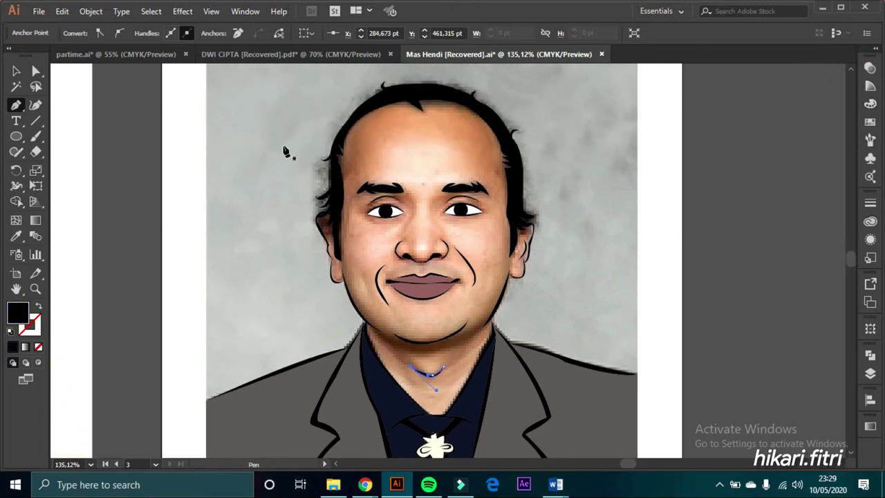
left_click(337, 195)
left_click_drag(343, 127, 359, 116)
left_click_drag(426, 86, 524, 134)
left_click_drag(518, 197, 546, 221)
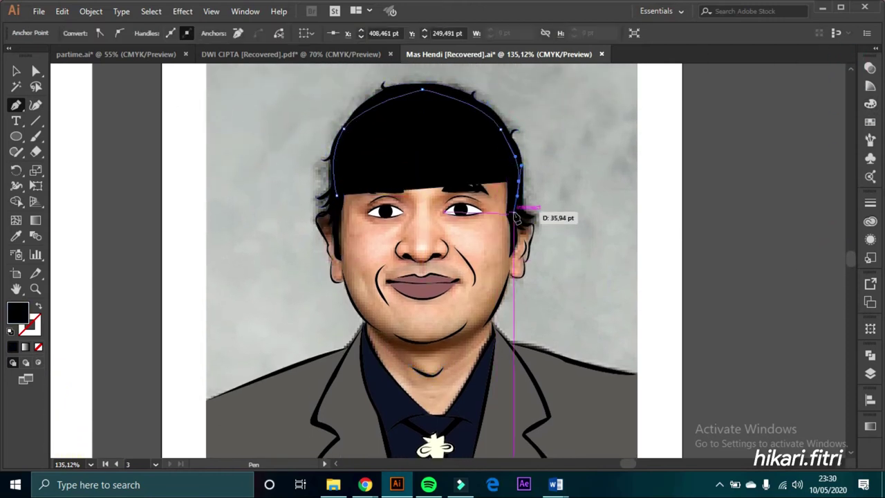
left_click(522, 221, "ctrl")
left_click_drag(438, 161, 442, 170)
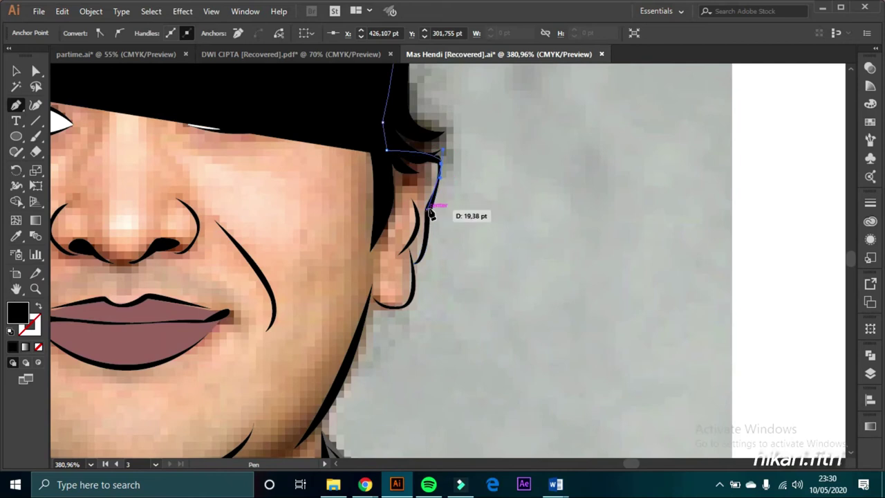
left_click(426, 209)
left_click(414, 263)
left_click_drag(369, 297, 421, 333)
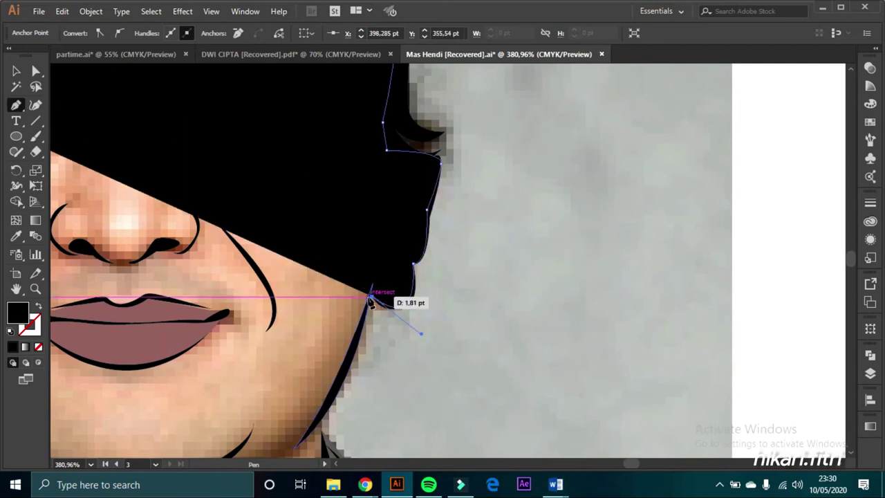
Continue the skin outline down the jaw, across the neck and around the left ear.
left_click(326, 411)
scroll(484, 311, "down", 4)
left_click(326, 301)
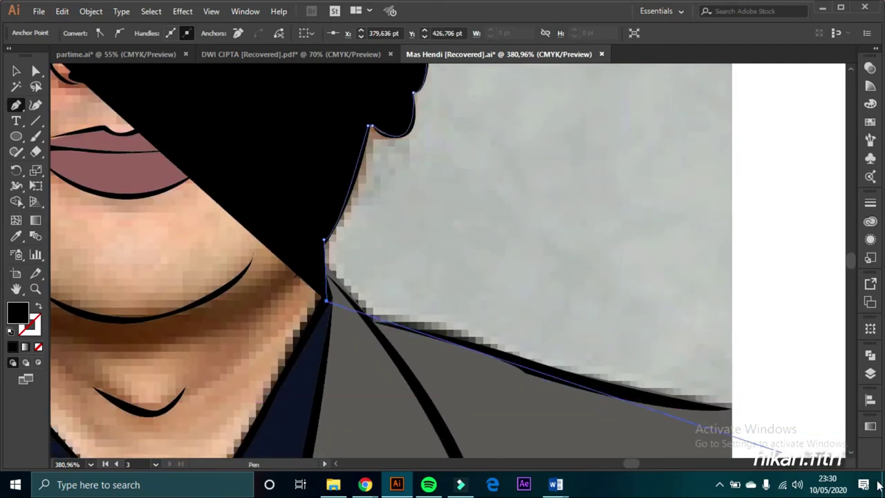
scroll(188, 376, "down", 3)
scroll(385, 158, "left", 5)
scroll(385, 159, "up", 3)
left_click(370, 418)
left_click(358, 367)
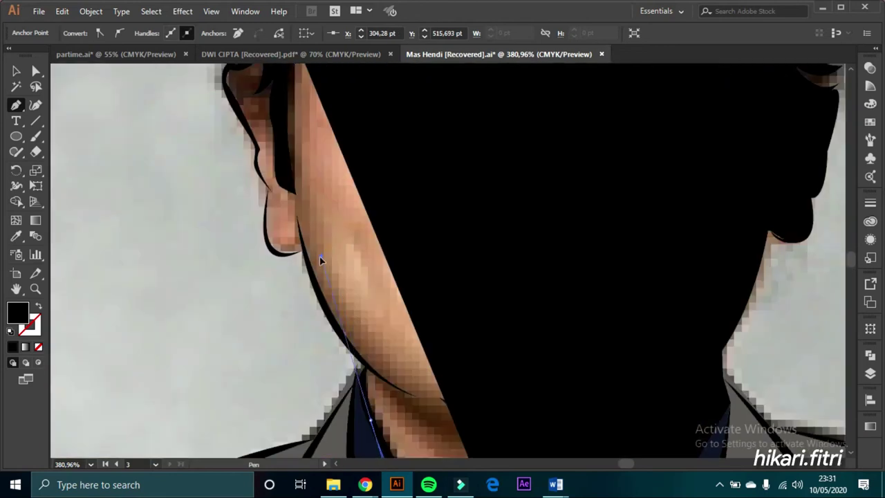
left_click_drag(319, 256, 367, 399)
key("shift+x")
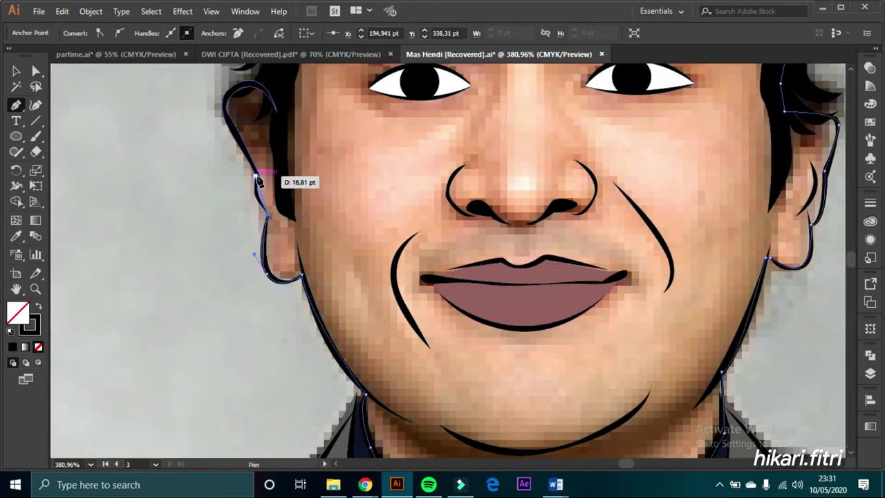
left_click_drag(260, 178, 270, 166)
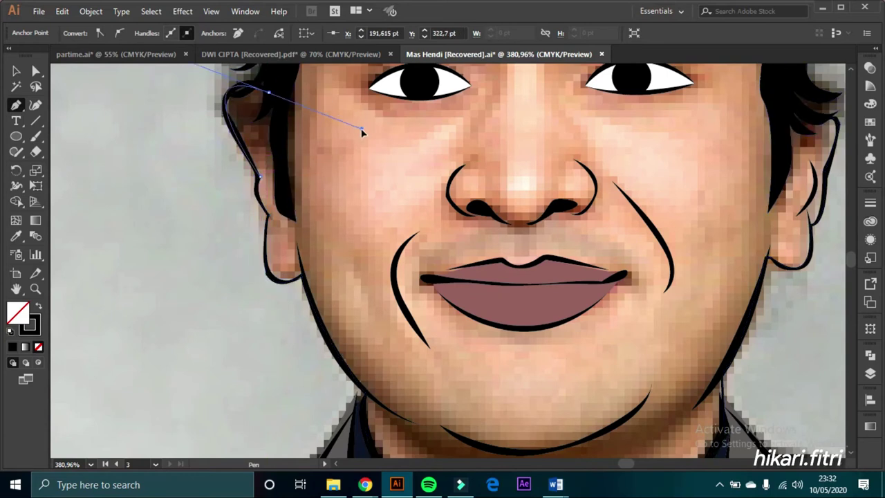
Close the skin shape, fill it peach, and send it behind the line art.
scroll(863, 72, "up", 5)
left_click(60, 231)
key("shift+x")
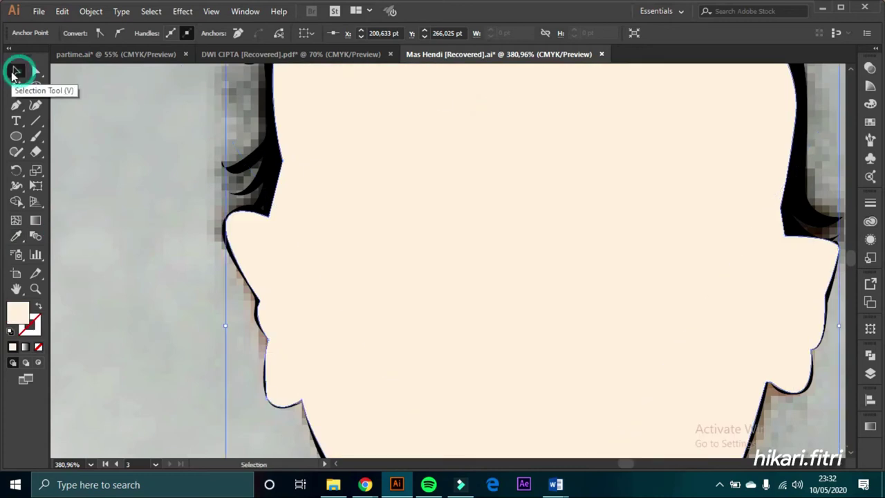
left_click(16, 71)
key("ctrl+shift+bracketleft")
Draw a closed hair shape around the head and fill it black.
key("ctrl+0")
left_click(735, 296)
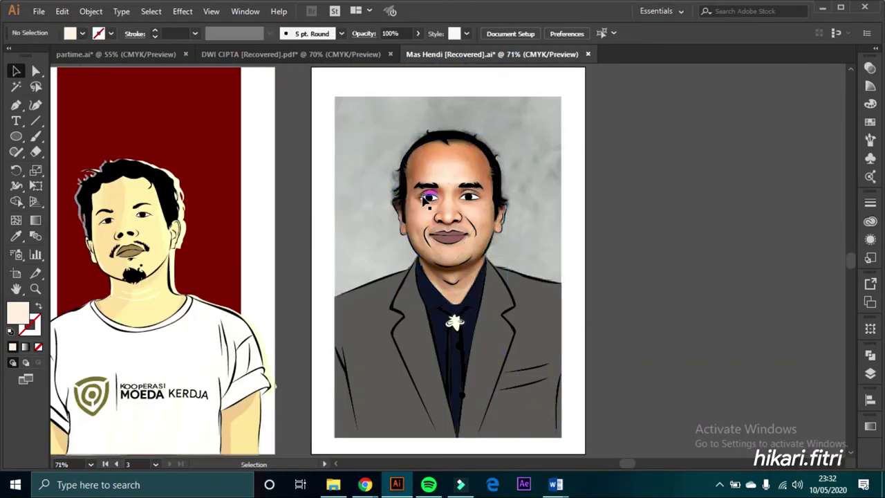
left_click_drag(446, 150, 434, 149)
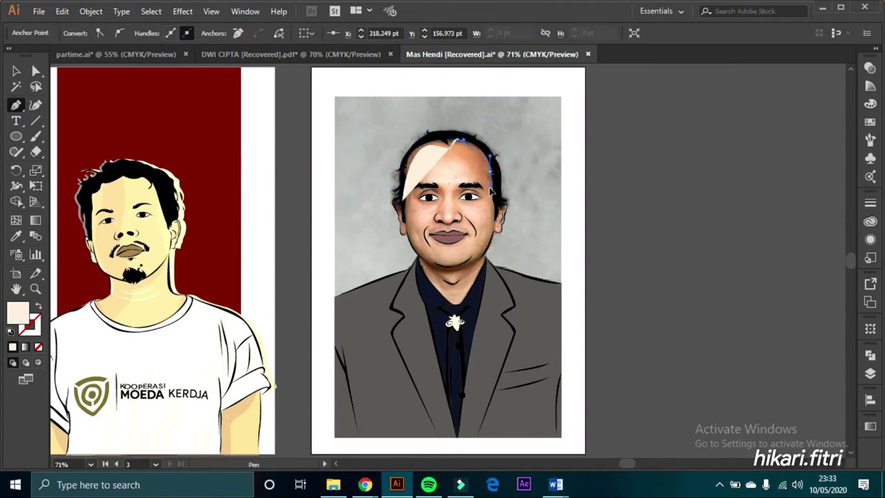
mouse_move(491, 175)
left_mouse_down()
mouse_move(491, 224)
mouse_move(507, 213)
left_mouse_up()
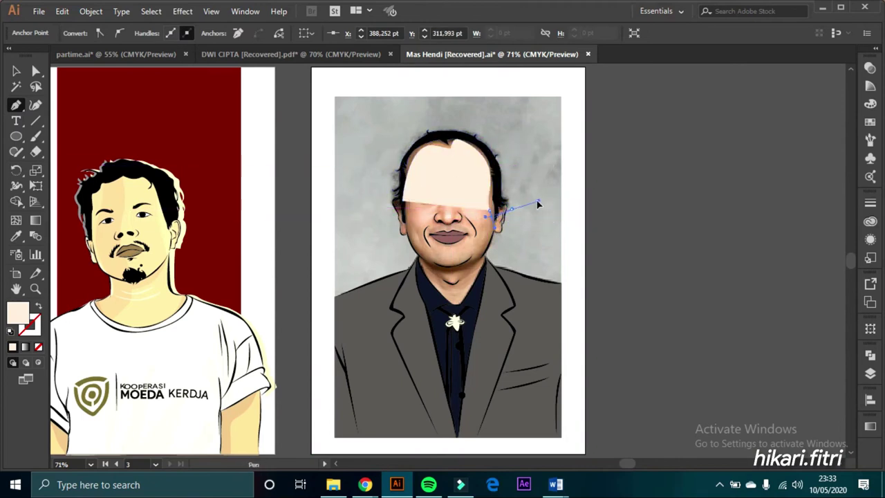
mouse_move(474, 266)
left_mouse_down()
mouse_move(423, 261)
mouse_move(409, 222)
left_mouse_up()
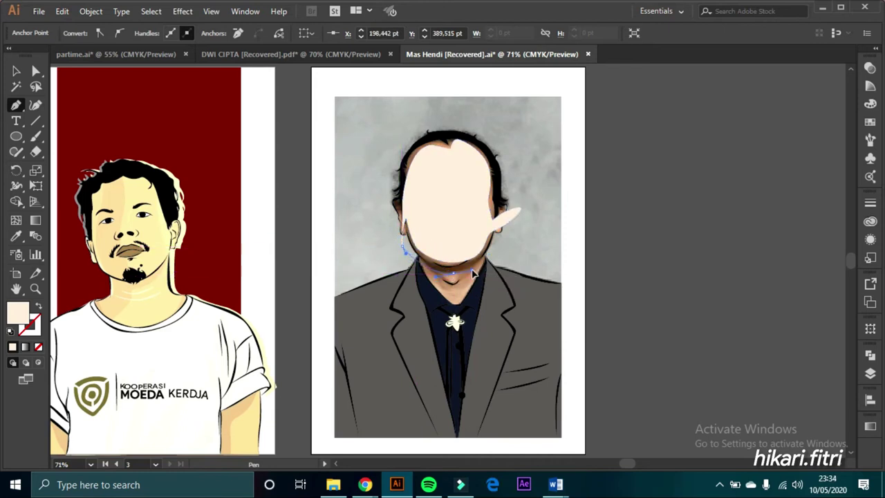
left_click_drag(462, 112, 491, 109)
left_click_drag(390, 159, 399, 214)
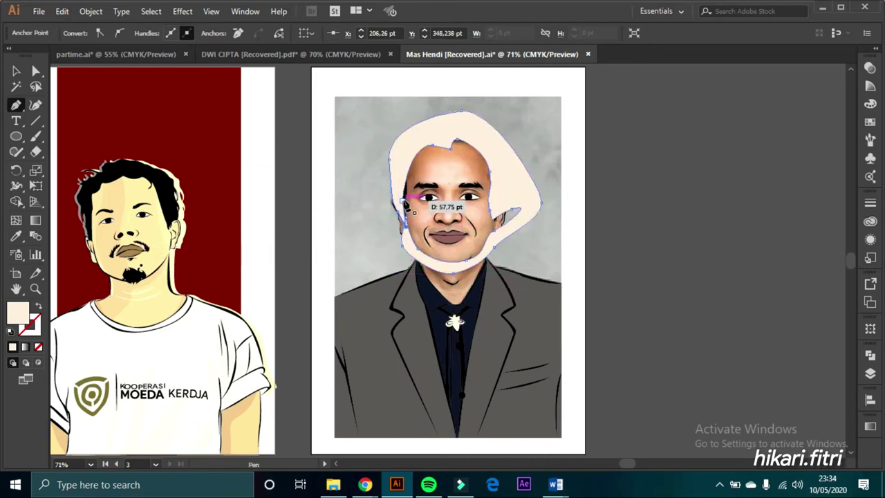
left_click(870, 103)
left_click(723, 81)
key("v")
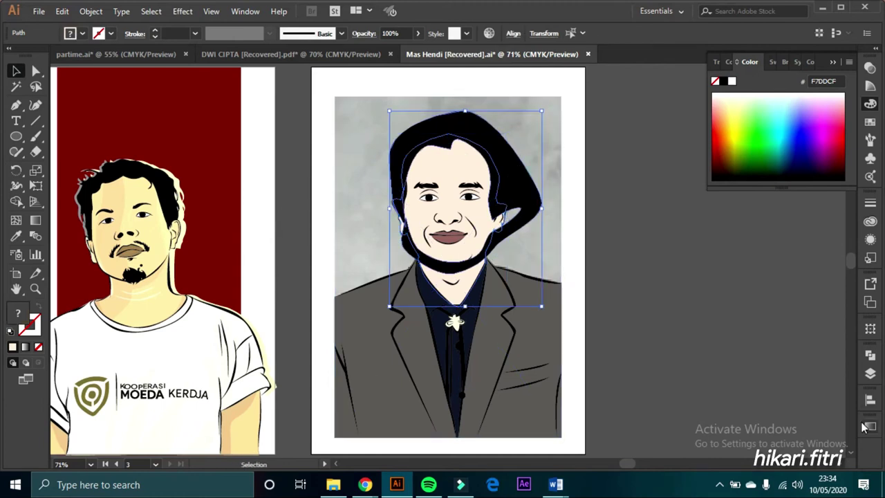
Set the hair shape's transparency to 10% opacity.
left_click(871, 427)
left_click(871, 68)
type("100")
key("Return")
left_click(662, 215)
left_click(482, 158)
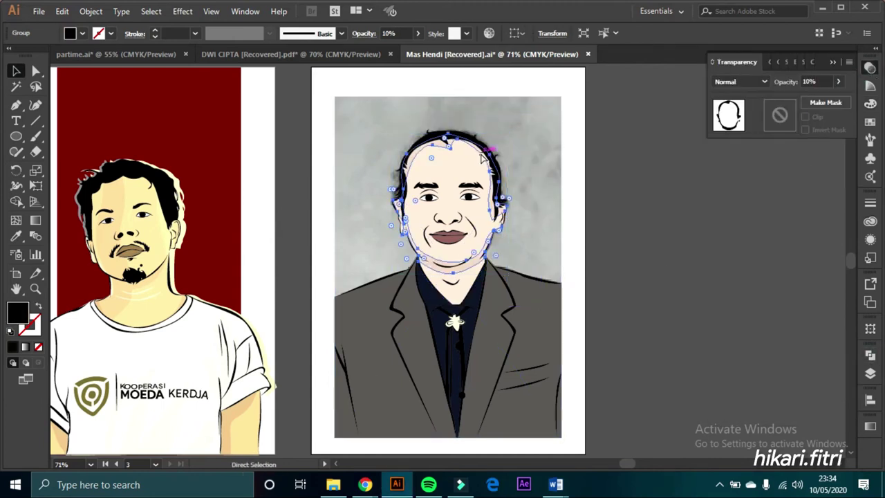
left_click(727, 262)
Draw an ellipse over the face at 20% opacity.
left_click(17, 137)
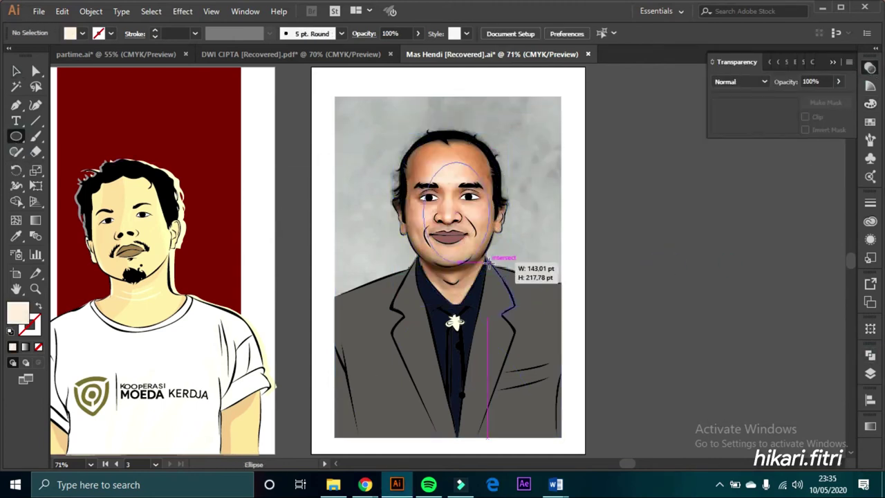
left_click_drag(488, 262, 489, 259)
left_click(871, 104)
left_click(870, 67)
type("20")
key("Return")
left_click(17, 70)
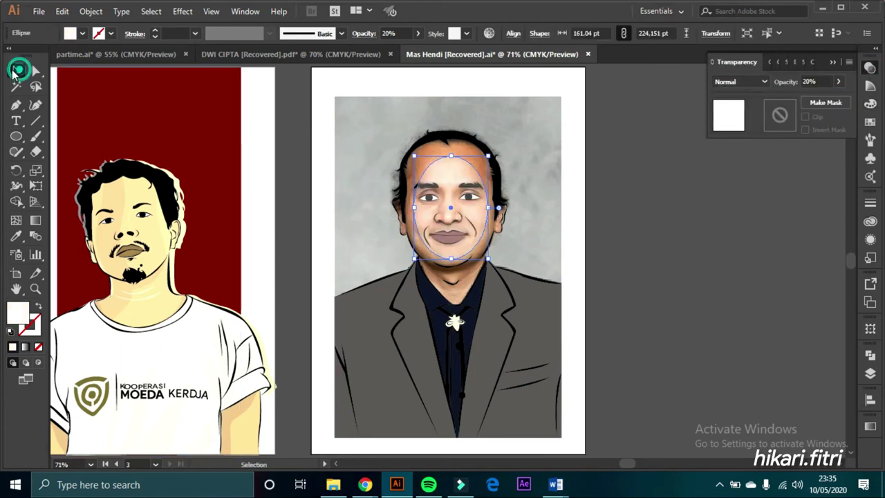
left_click(530, 191)
Give the face ellipse a pale yellow FFF9AD fill.
left_click(424, 154)
left_click(870, 104)
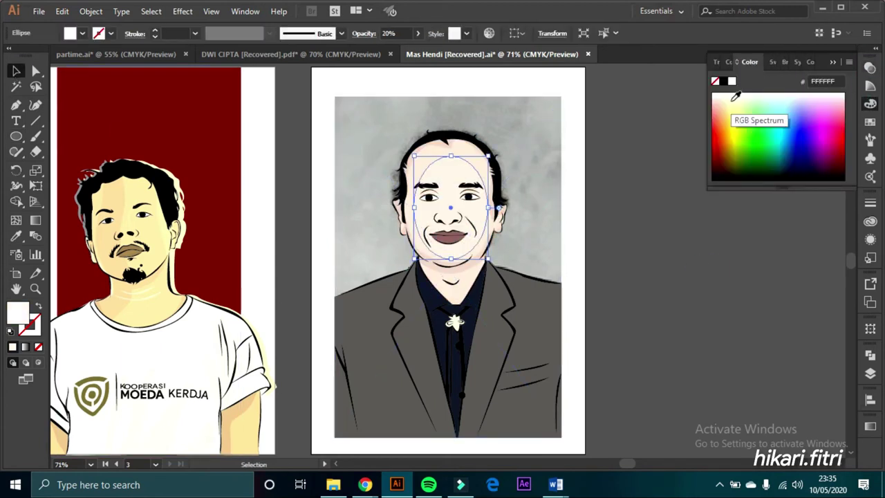
left_click(739, 96)
left_click(641, 145)
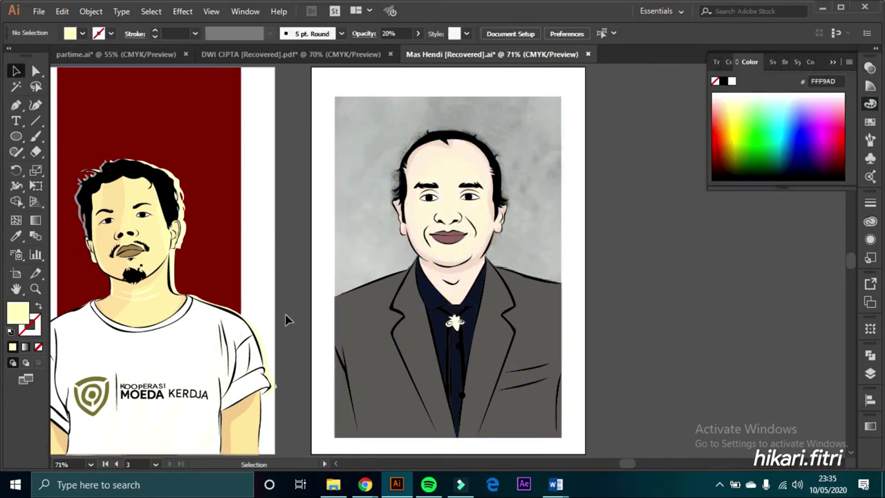
left_click_drag(388, 290, 518, 370)
Trace the shirt front around the bolo tie with a dark navy 2C303E fill.
left_click(325, 251)
key("p")
left_click(301, 230)
left_click_drag(351, 249, 350, 294)
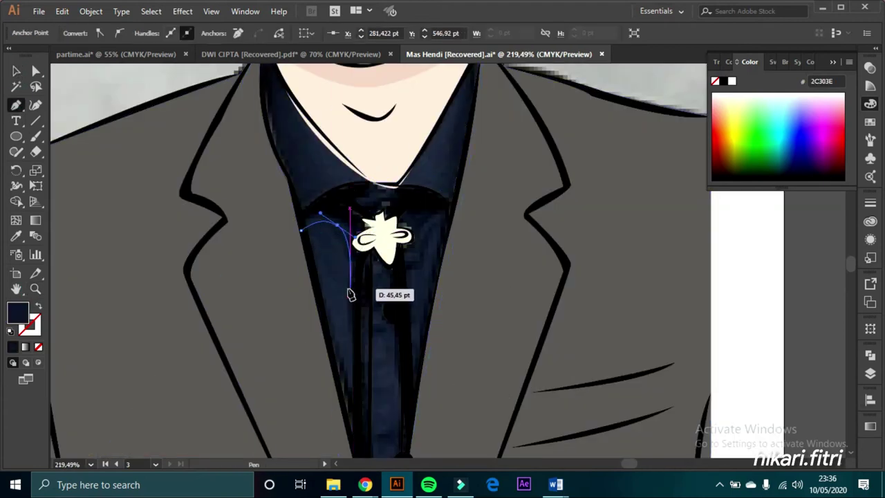
left_click(344, 427)
scroll(346, 415, "down", 2)
left_click(366, 445)
left_click_drag(401, 428, 421, 344)
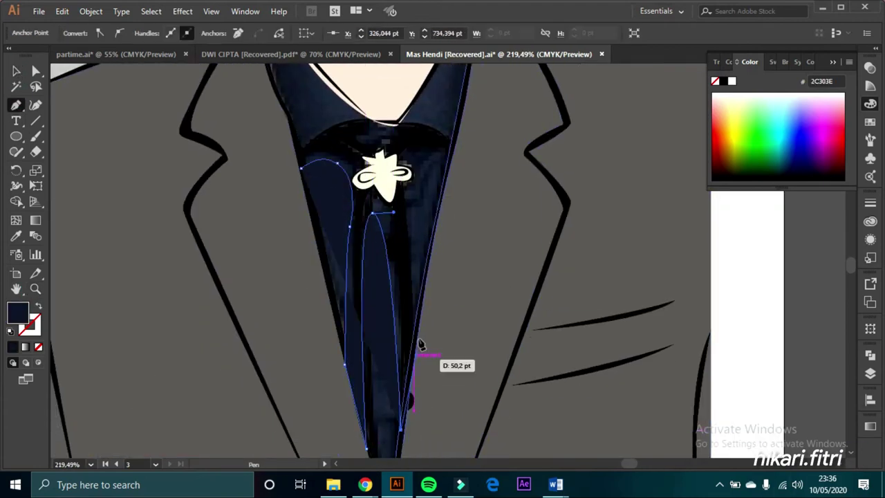
left_click(419, 318)
left_click_drag(450, 153, 451, 139)
left_click_drag(397, 125, 445, 126)
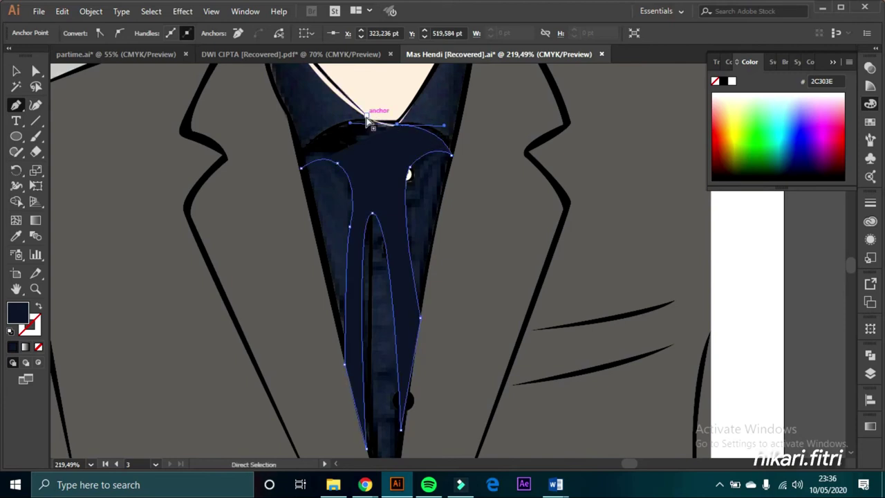
left_click_drag(302, 152, 261, 193)
Set the shirt-front shape to 20% opacity and return to the full portrait view.
key("ctrl+shift+F10")
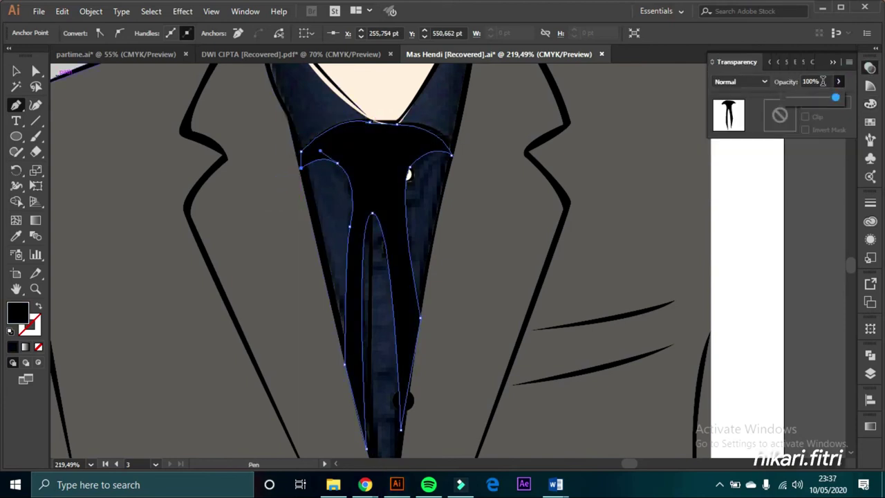
type("20v")
left_click(336, 162)
left_click(794, 273)
scroll(381, 408, "down", 3)
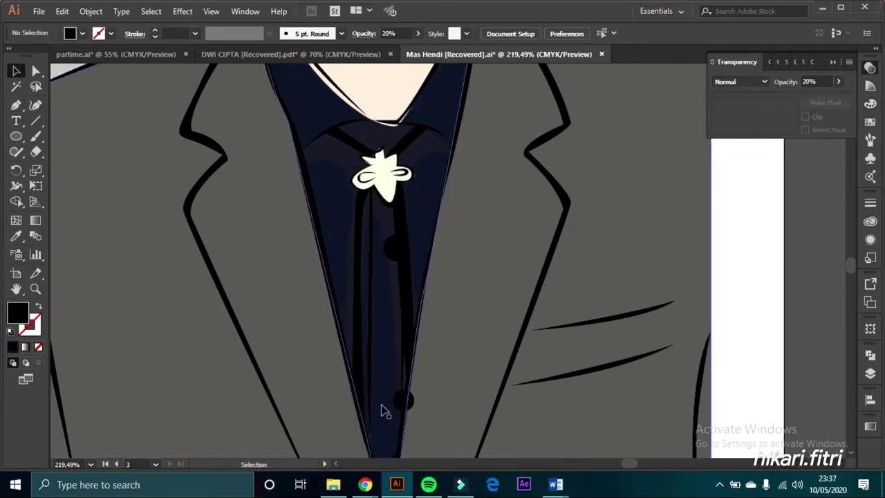
scroll(712, 369, "down", 3)
key("ctrl+z")
With the Pen tool, outline the suit from the right cheek and shoulder along the bottom edge.
key("p")
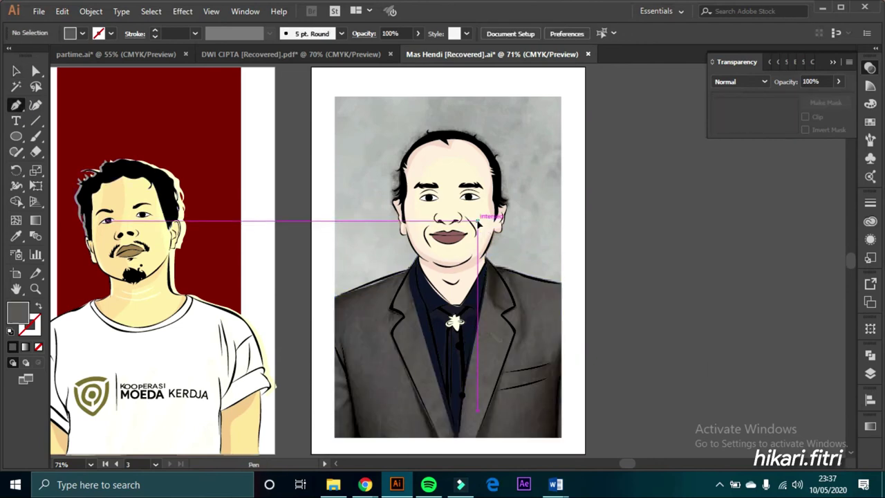
left_click(502, 313)
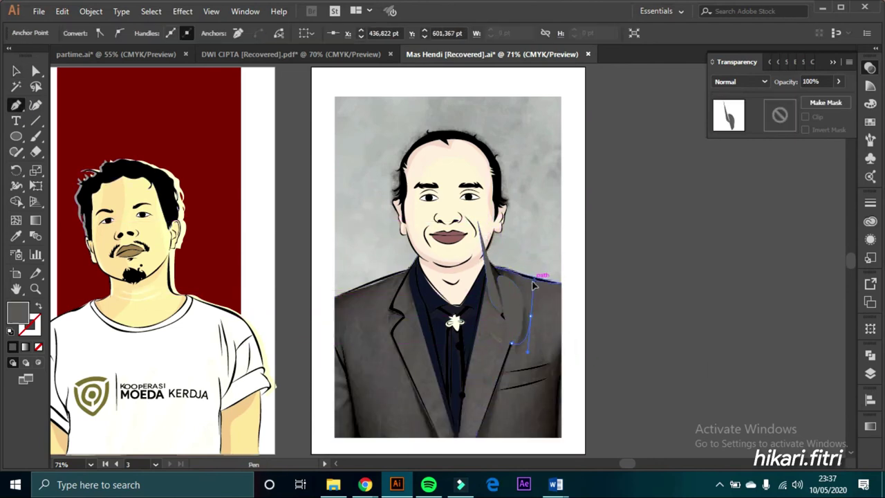
left_click(572, 318)
left_click(549, 439)
left_click(483, 439)
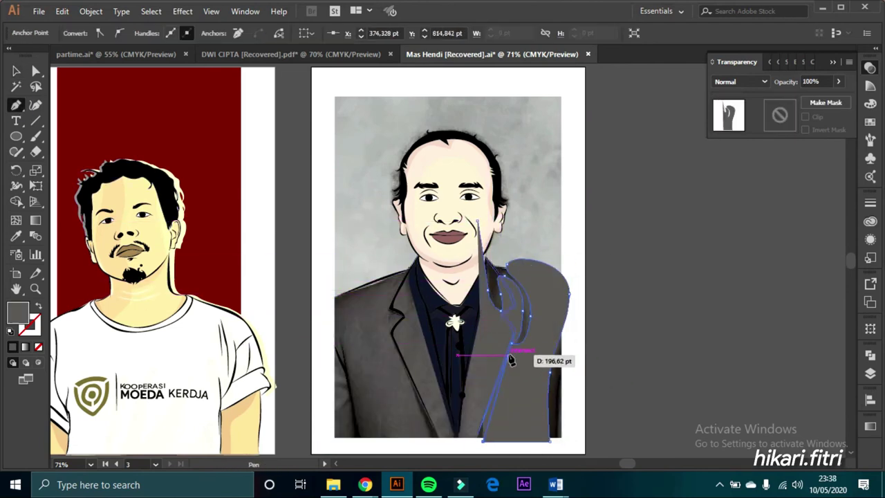
left_click(471, 443)
left_click(430, 442)
left_click(411, 376)
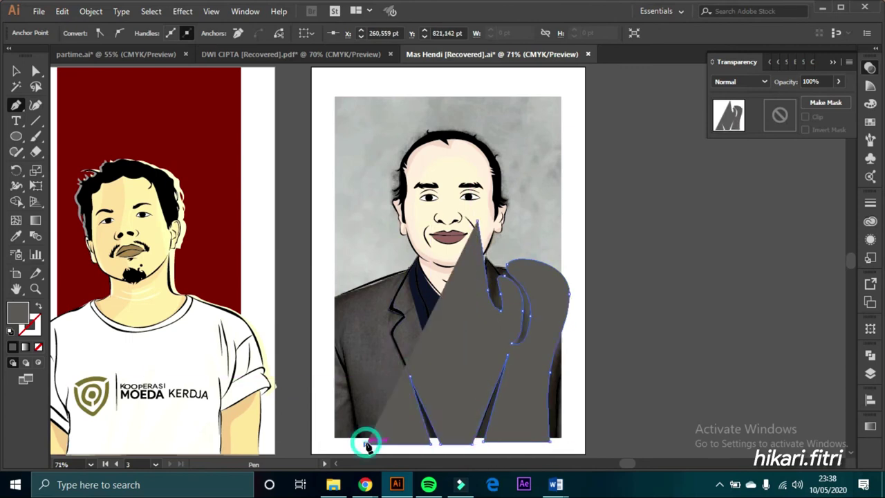
Continue the suit outline up the left side of the jacket, undoing the misplaced top anchor.
left_click(366, 443)
left_click(337, 334)
left_click(318, 442)
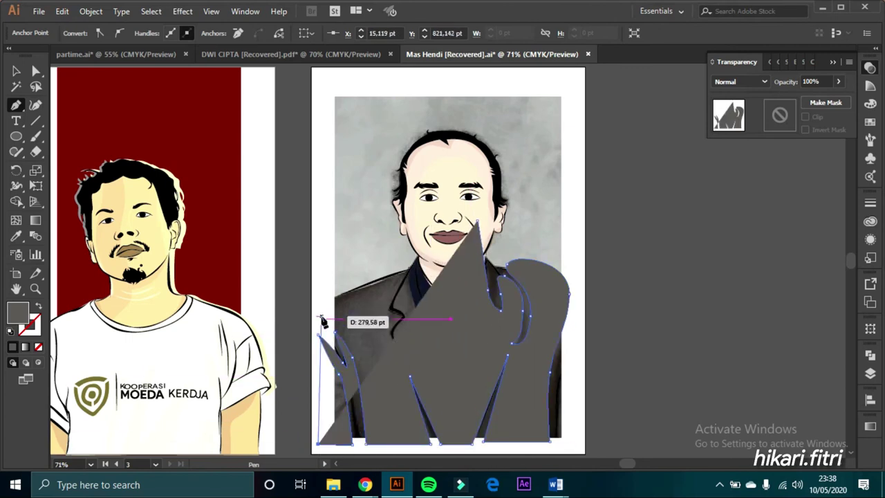
left_click(326, 315)
left_click(409, 270)
left_click(318, 273)
key("ctrl+z")
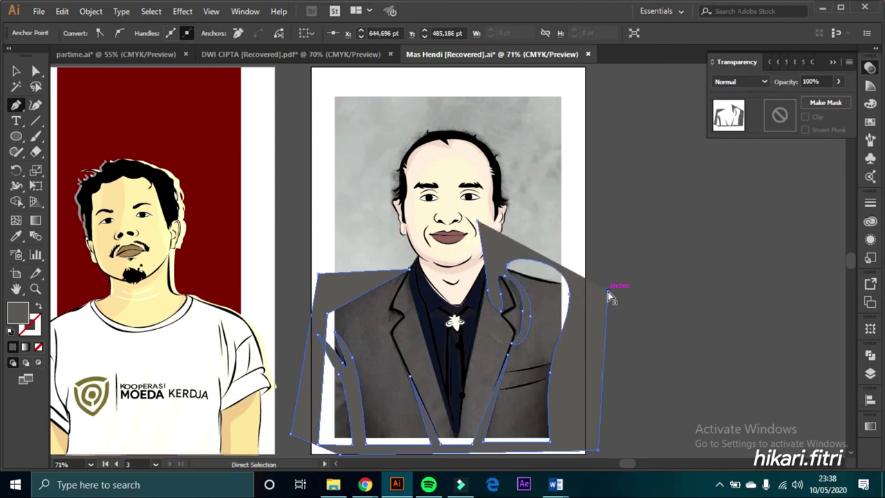
Draw the shading path down the lapel and around the suit, closing it at the start.
left_click(397, 325)
left_click(405, 361)
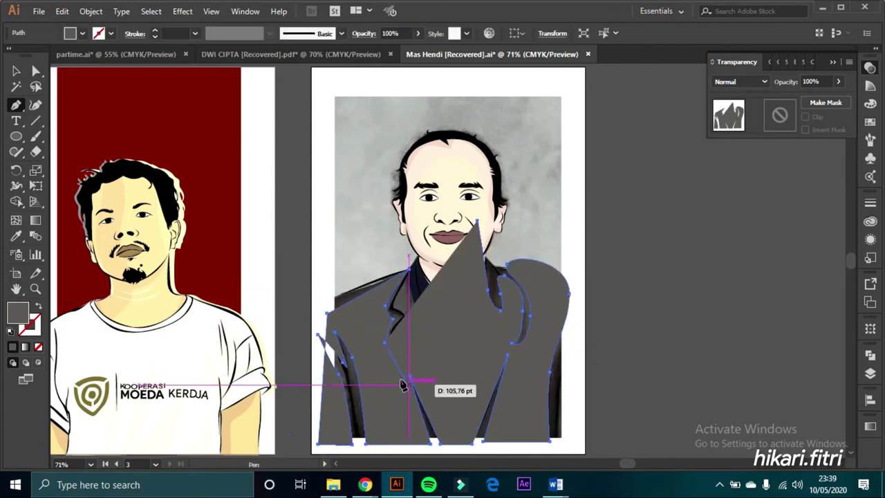
left_click(394, 331)
left_click_drag(412, 269, 444, 220)
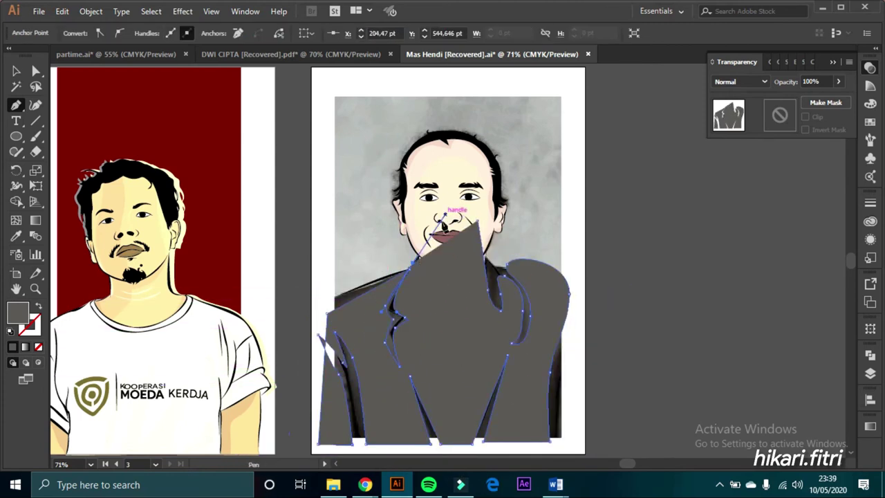
left_click(290, 394)
left_click(311, 451)
left_click(585, 450)
left_click(627, 296)
left_click(477, 222)
Trim the suit shading shape to the photo rectangle with Pathfinder.
key("i")
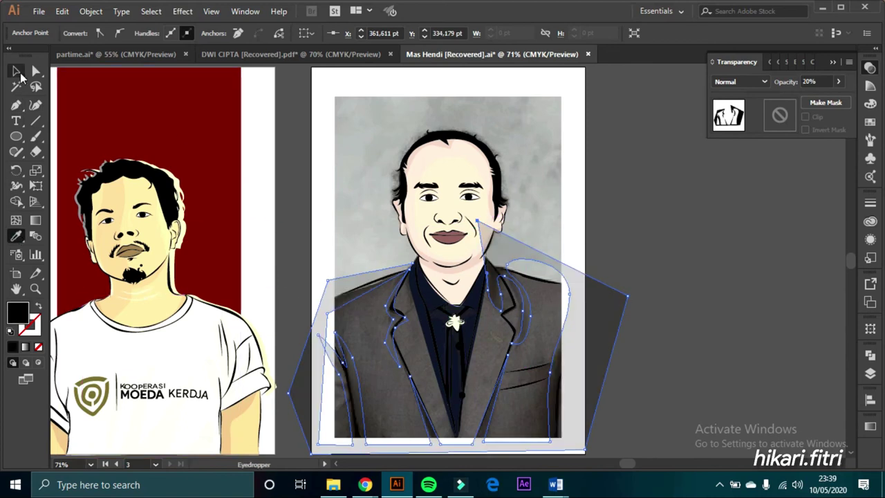
left_click(16, 71)
left_click(871, 355)
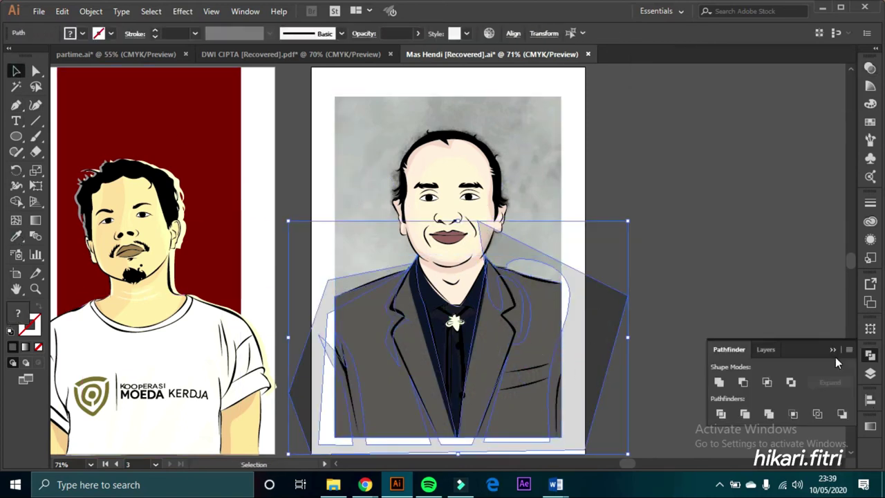
left_click(818, 413)
Select the suit shading group and set its opacity to 30% in Transparency.
left_click(871, 68)
left_click(614, 319)
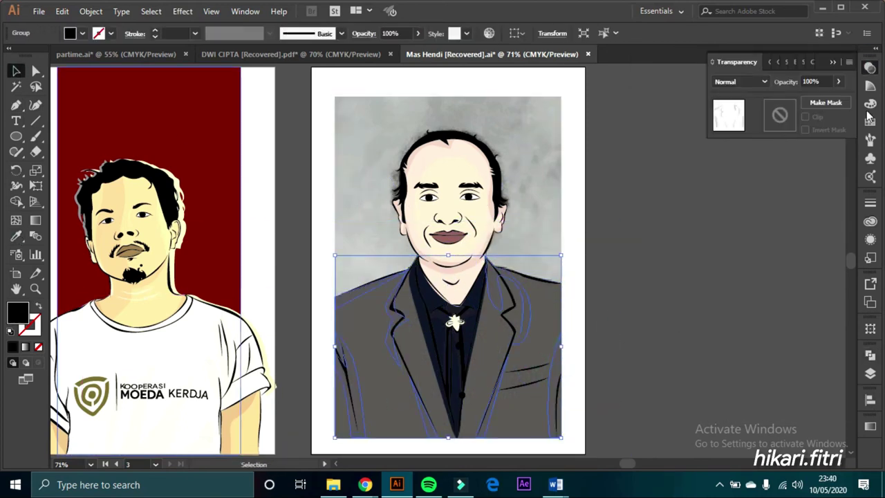
left_click(871, 103)
left_click(508, 314)
left_click(870, 68)
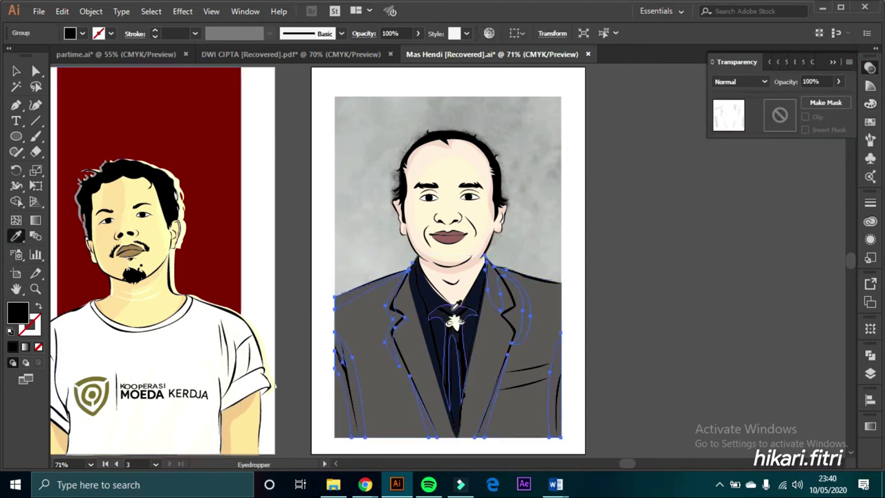
left_click(832, 83)
key("i")
left_click(870, 103)
left_click(871, 68)
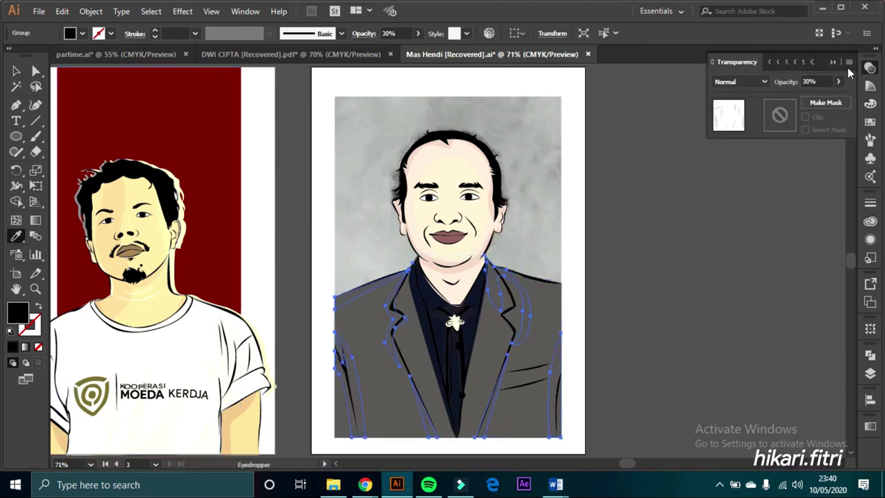
Reselect the suit shading group and apply Darken blending in the Transparency panel.
key("v")
left_click(574, 376)
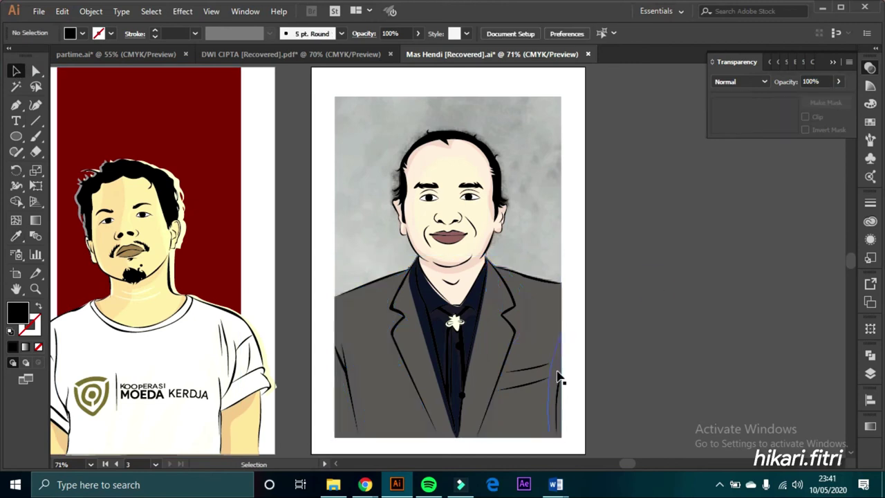
left_click(558, 376)
left_click(870, 103)
left_click(733, 81)
left_click(606, 364)
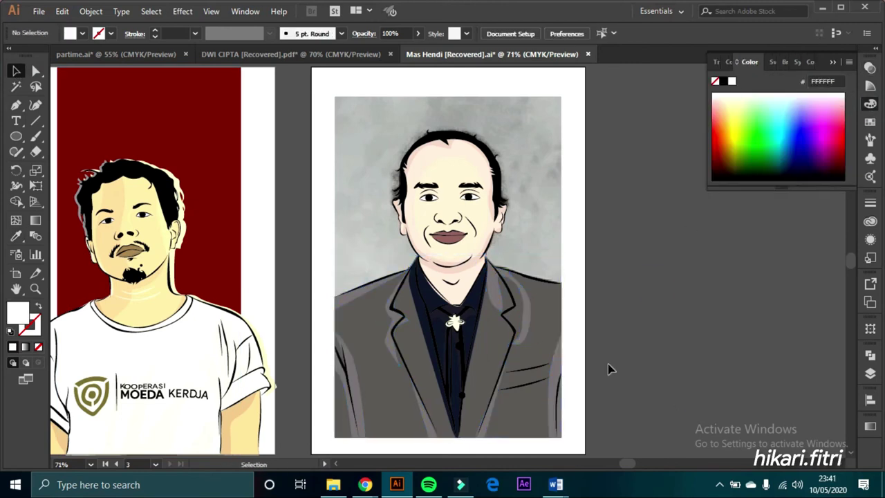
left_click(558, 373)
key("ctrl+shift+F10")
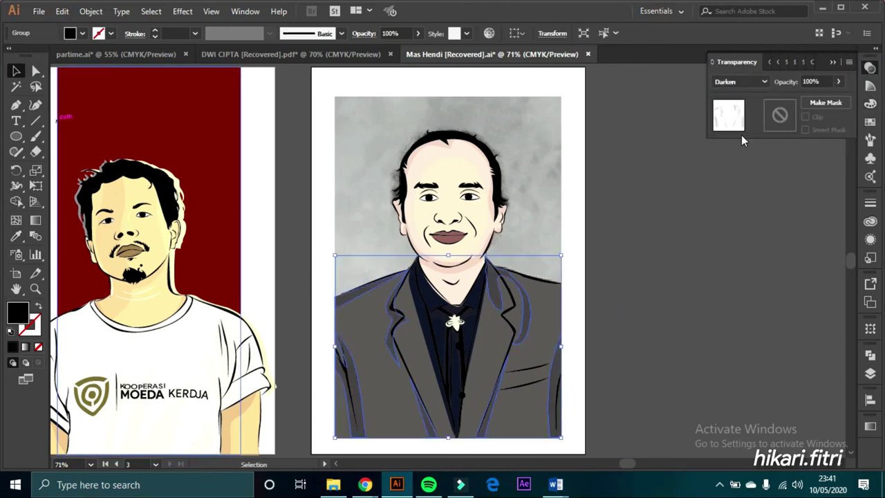
Move the reference photo right of the artboard and draw a rectangle over the portrait area.
left_click(638, 353)
left_click_drag(360, 208, 613, 200)
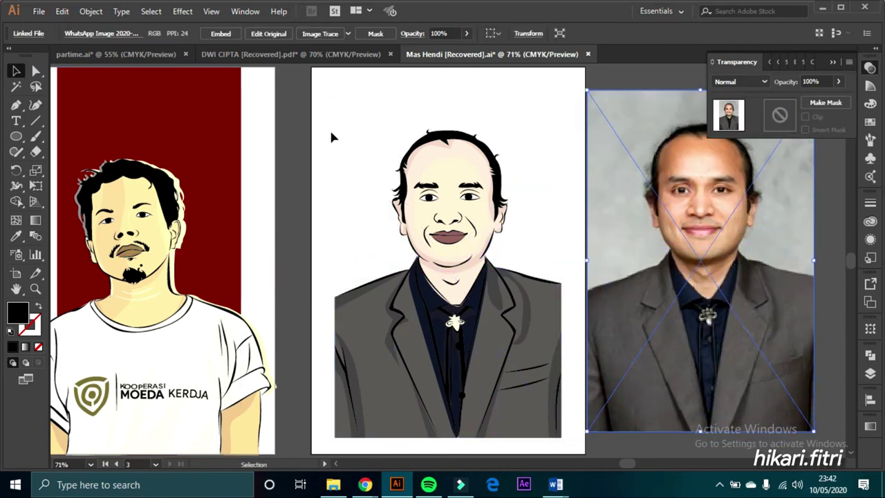
key("m")
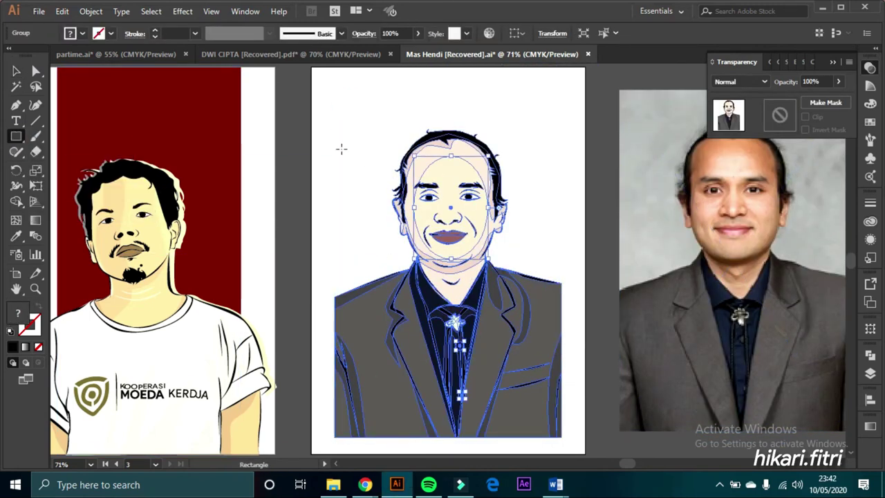
left_click_drag(339, 148, 562, 440)
Fill the rectangle yellow (#FFE263) and send it behind the portrait.
left_click(870, 103)
left_click(735, 102)
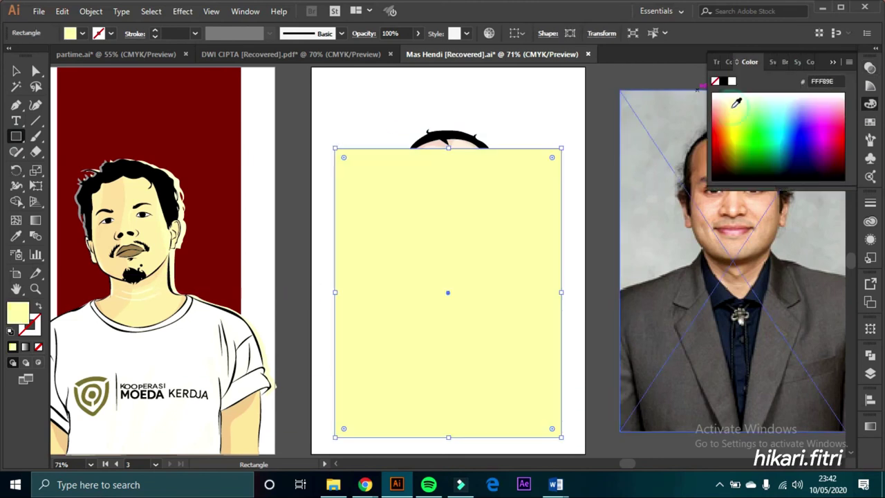
left_click(19, 72)
key("ctrl+shift+bracketleft")
left_click(533, 134)
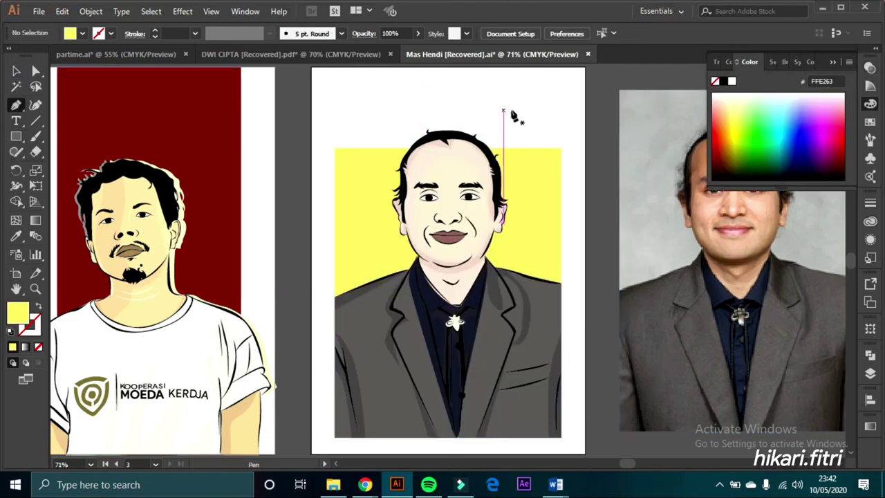
Draw a trial light beam shape from the top down and make it 20% opacity.
left_click(419, 79)
scroll(428, 276, "down", 4)
left_click(372, 323)
left_click(543, 323)
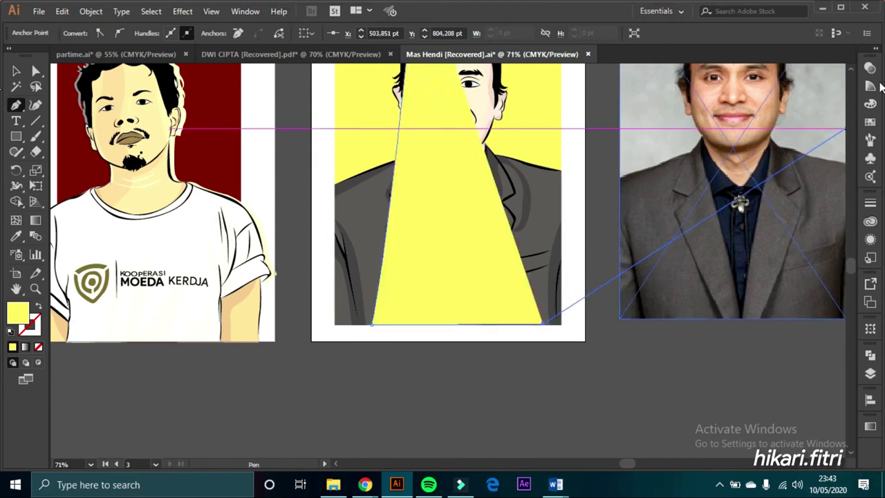
scroll(484, 90, "up", 4)
left_click(472, 94)
left_click(418, 94)
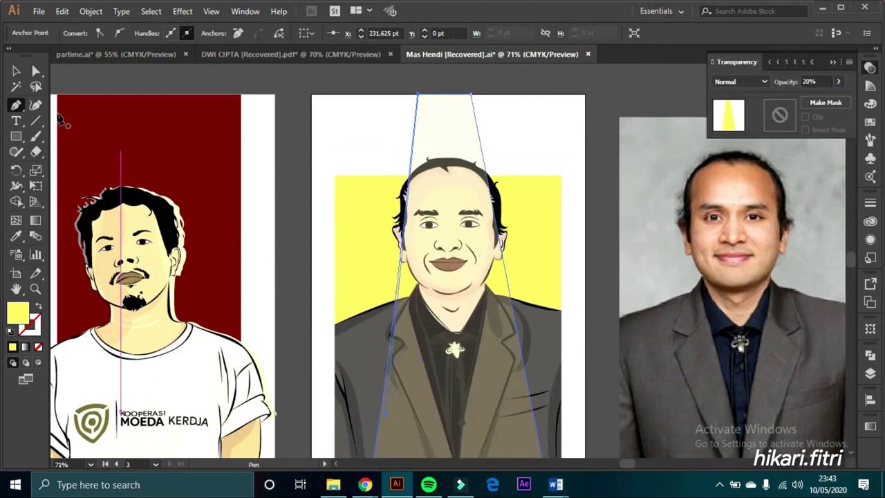
Shift the beam right, fill it white and narrow its sides.
key("v")
scroll(450, 277, "down", 3)
left_click_drag(543, 371, 498, 371)
left_click(514, 395)
left_click_drag(449, 351, 466, 351)
left_click(849, 69)
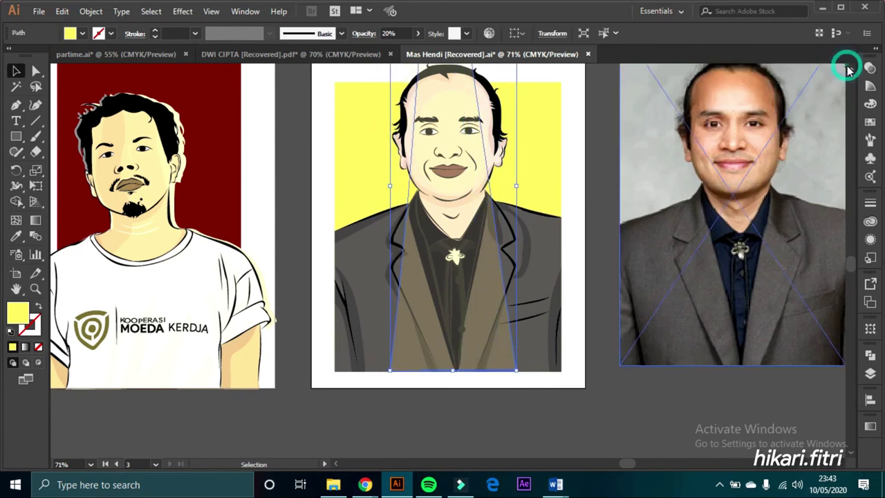
scroll(722, 83, "up", 3)
left_click(722, 155)
left_click(740, 90)
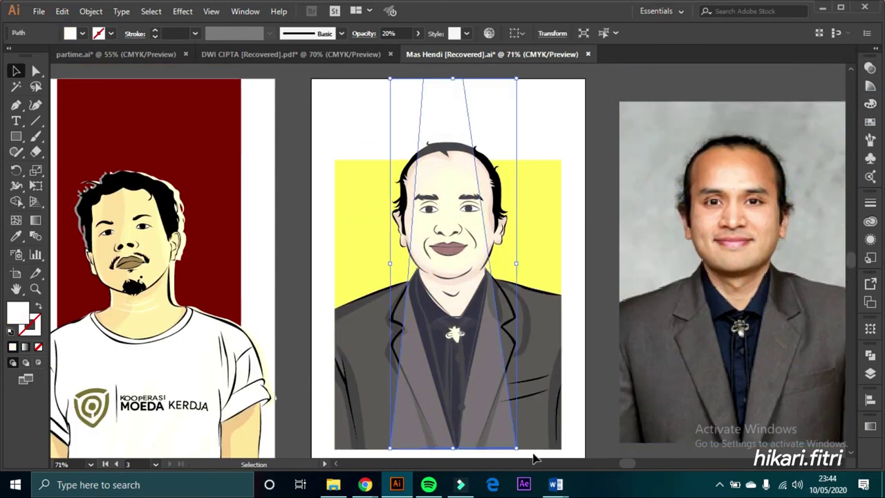
left_click_drag(390, 79, 392, 118)
left_click_drag(517, 264, 495, 264)
left_click(601, 201)
Delete the trial light beam shape.
left_click(464, 368)
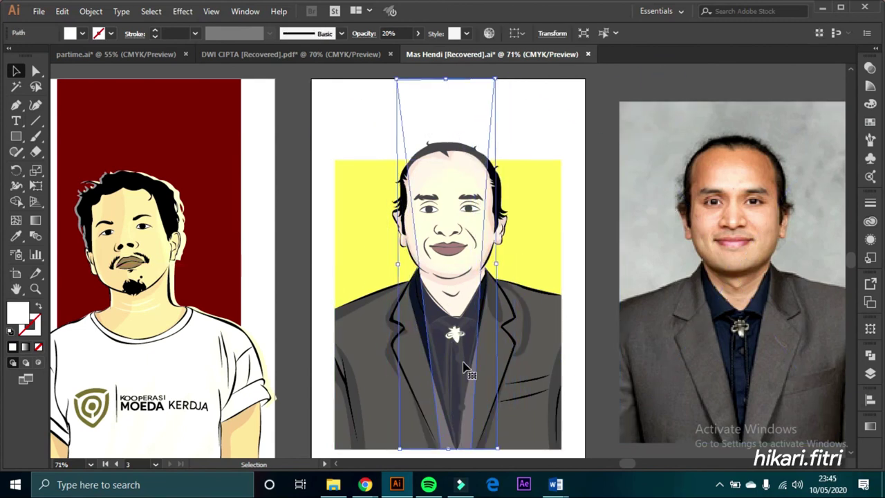
left_click(632, 76)
key("ctrl+z")
key("Delete")
Draw a closed highlight shape over the head, left face, collar and suit front.
key("p")
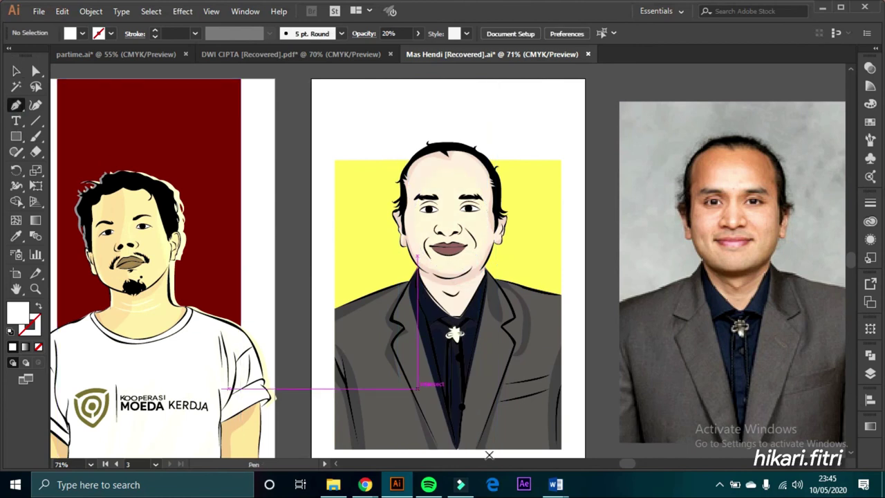
left_click(534, 361)
left_click(488, 278)
left_click(468, 177)
left_click(417, 181)
left_click(424, 236)
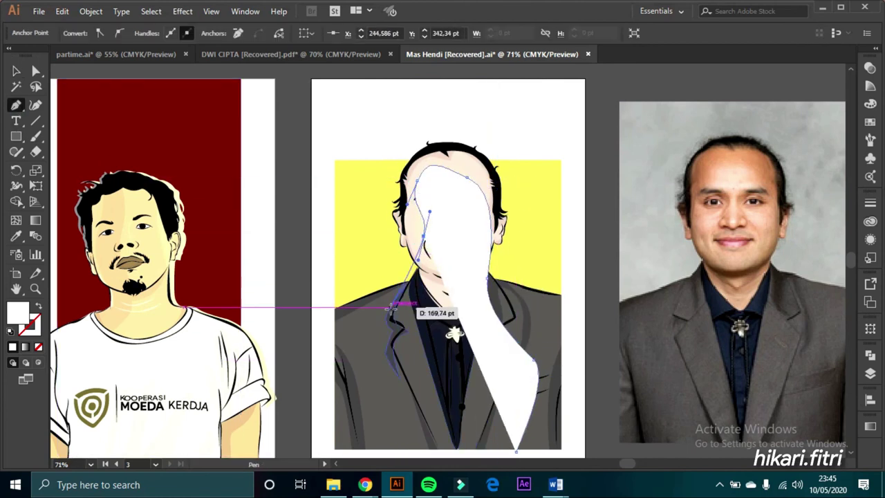
left_click(405, 328)
left_click(377, 451)
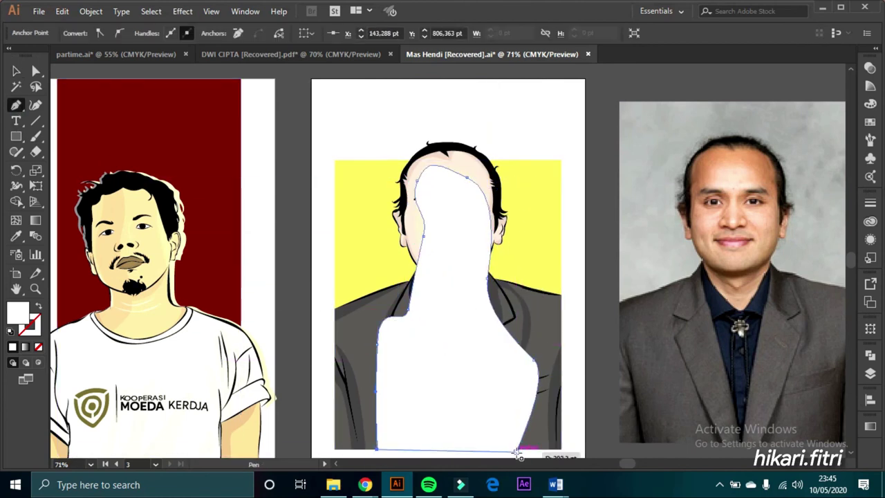
left_click(870, 67)
Set the highlight shape's opacity to 10% in Transparency.
left_click(809, 82)
type("10")
key("Return")
key("v")
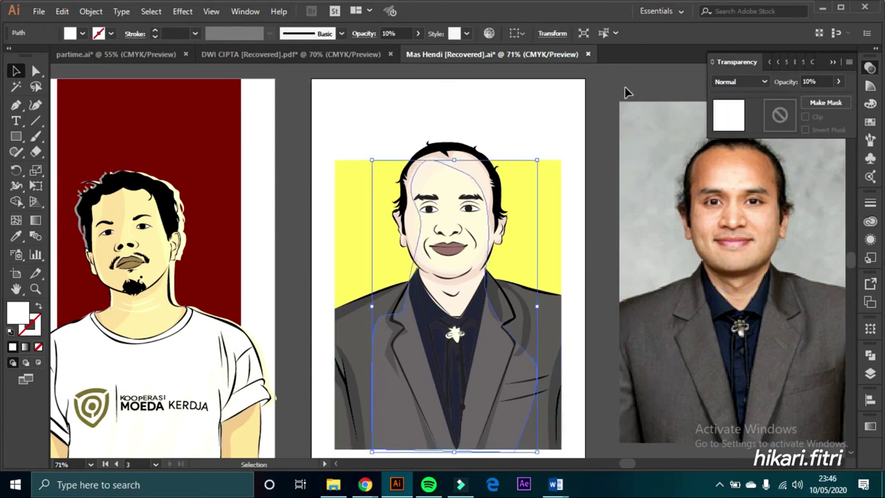
left_click(624, 92)
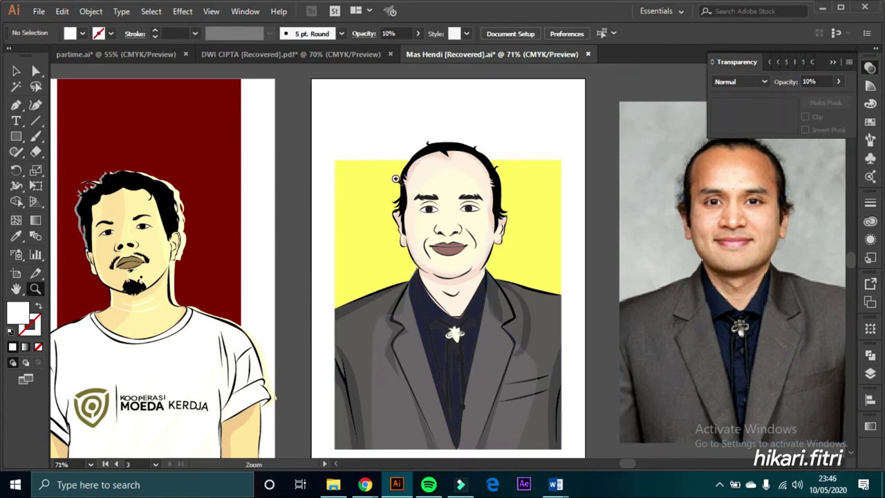
Zoom in on the eyes and add a small ellipse catchlight in the pupil.
mouse_move(395, 179)
left_mouse_down()
mouse_move(533, 242)
mouse_move(489, 258)
left_mouse_up()
key("l")
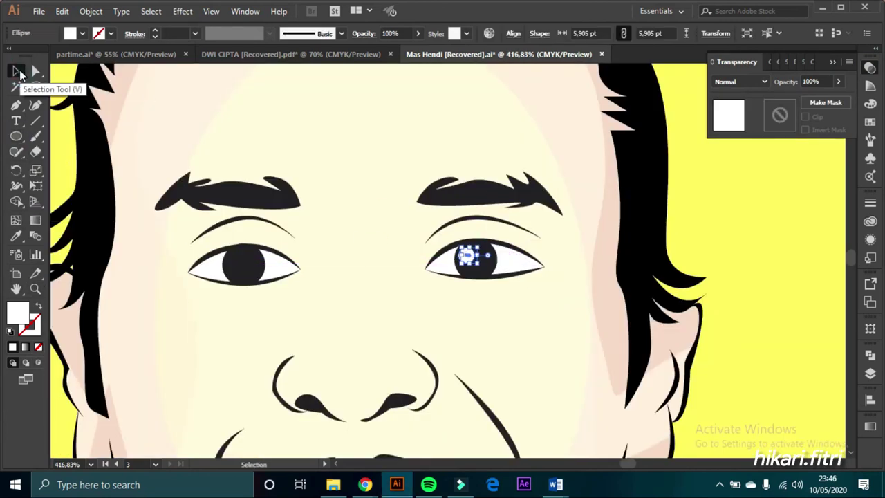
left_click(16, 70)
left_click(487, 256)
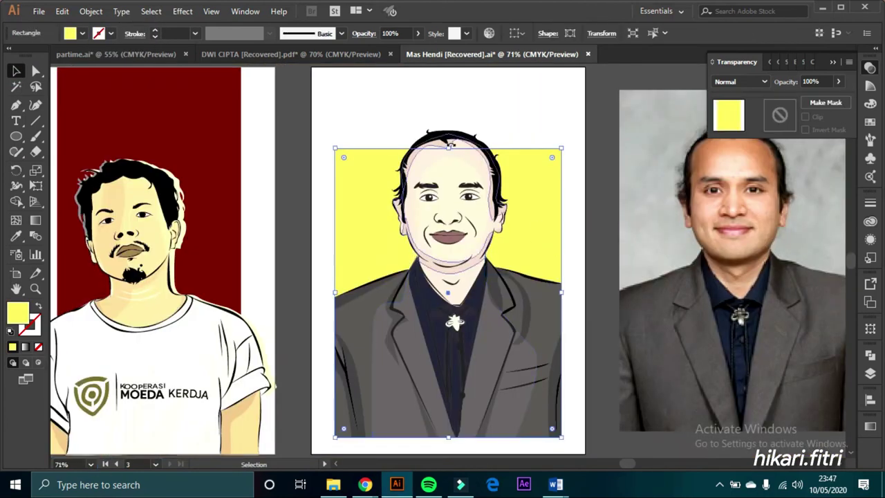
Unite all portrait shapes into one silhouette, fill it white and send it behind the artwork.
left_click_drag(579, 319, 540, 136)
double_click(540, 136)
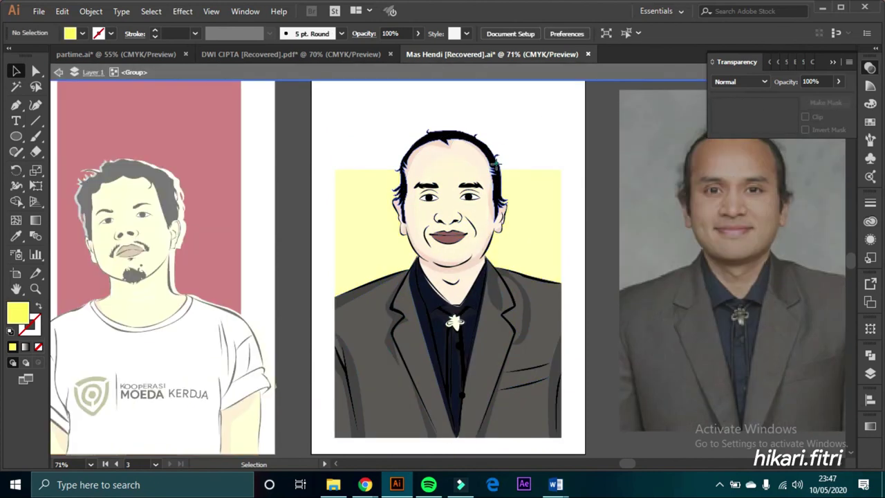
left_click(540, 307)
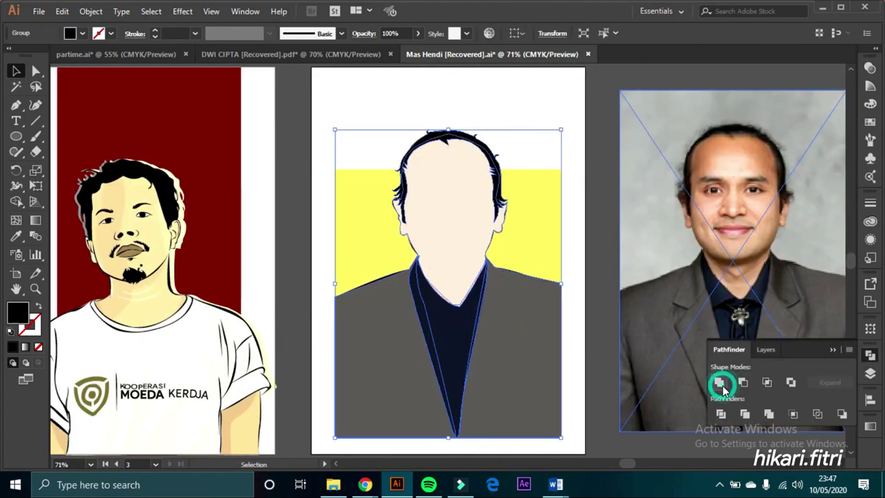
left_click(720, 382)
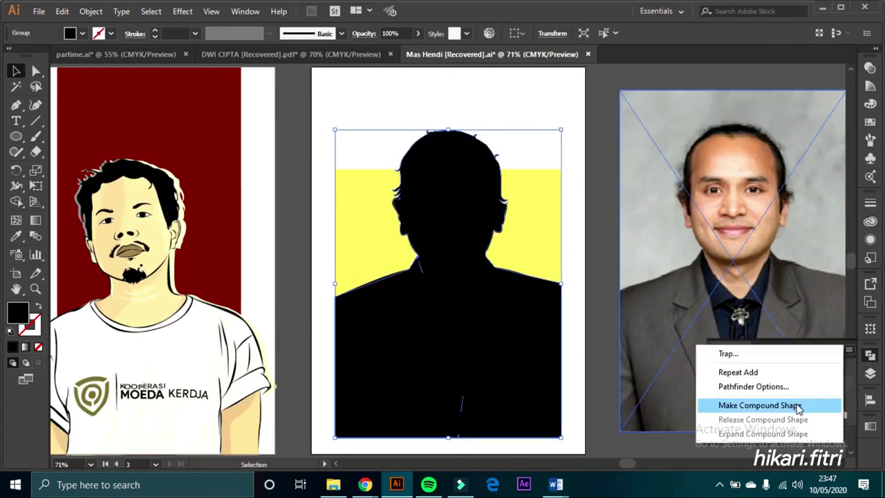
left_click(870, 103)
left_click(732, 81)
key("ctrl+shift+bracketleft")
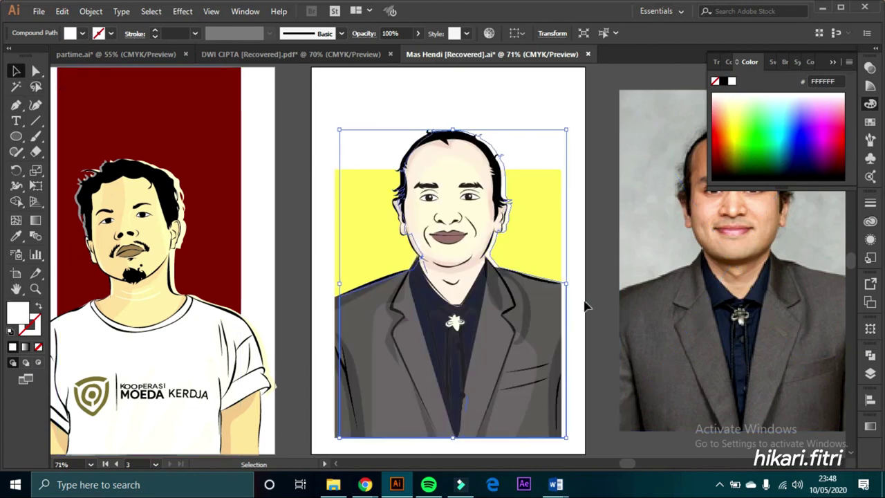
Round the yellow background rectangle's corners by dragging its live corner widget inward.
left_click(587, 361)
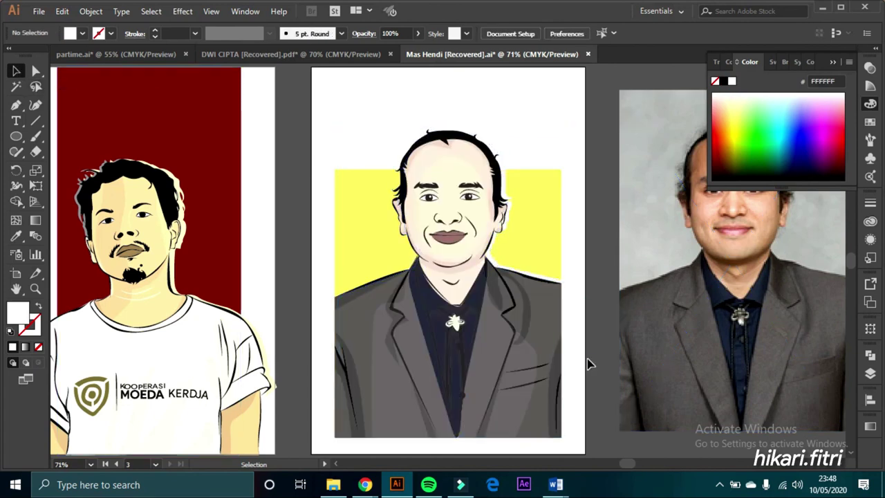
left_click(547, 181)
left_click_drag(553, 178, 551, 192)
left_click(562, 116)
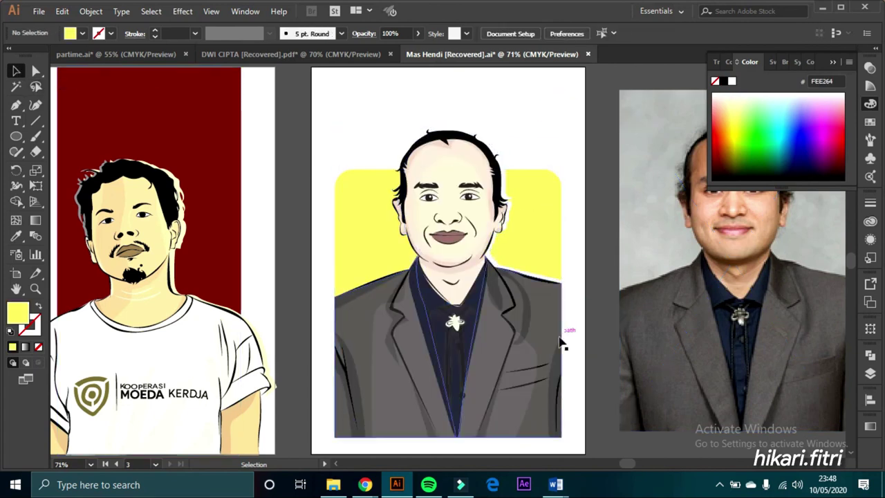
Delete the reference photo beside the artboard.
left_click(648, 395)
key("Delete")
left_click(834, 62)
scroll(852, 263, "down", 3)
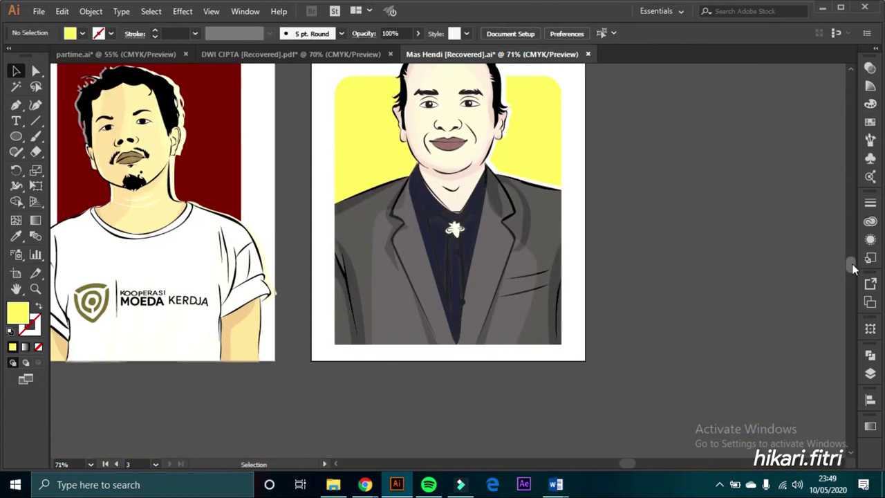